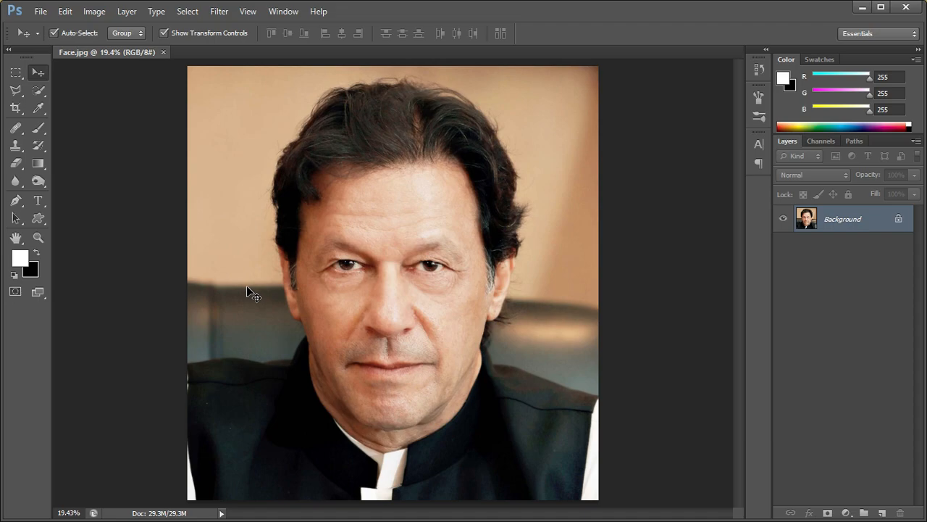
Select the man's clothing, face and hair against the background with the Quick Selection tool
click(41, 91)
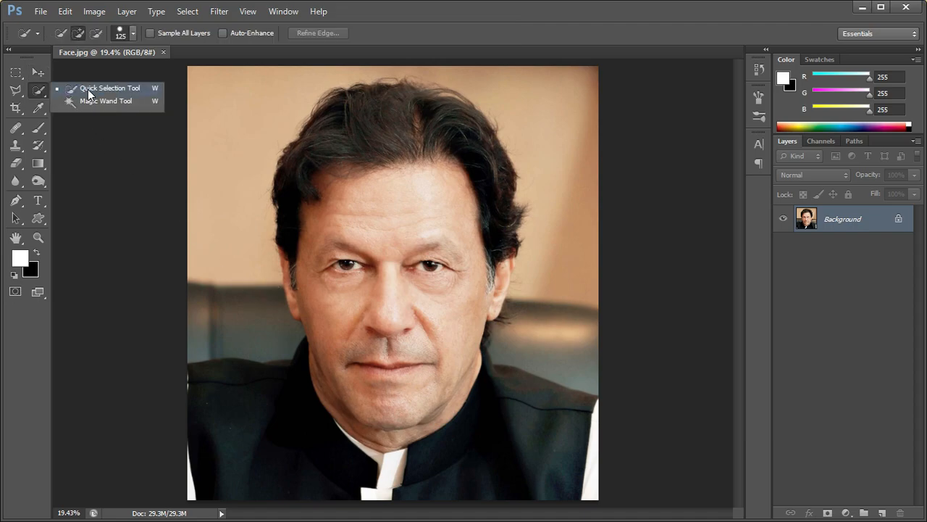
click(87, 89)
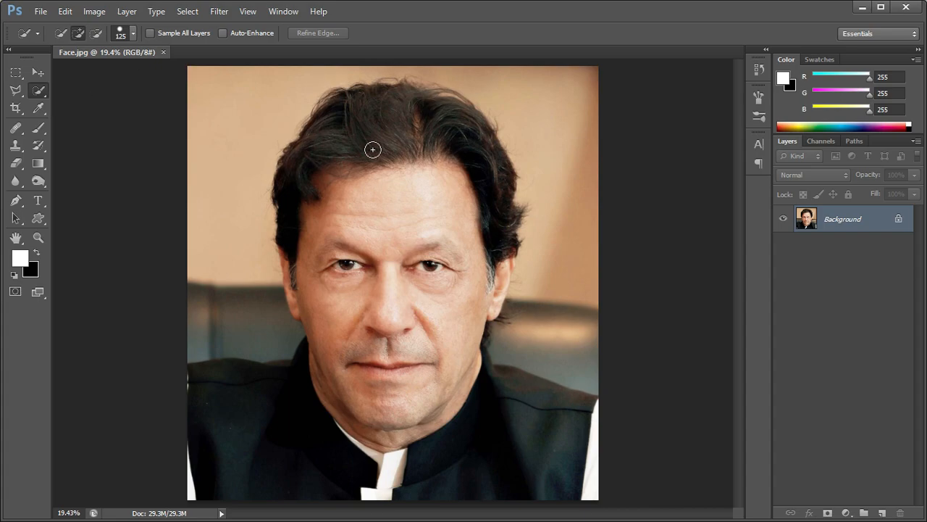
mouse_move(248, 430)
mouse_down()
mouse_move(283, 444)
mouse_move(483, 447)
mouse_move(606, 464)
mouse_up()
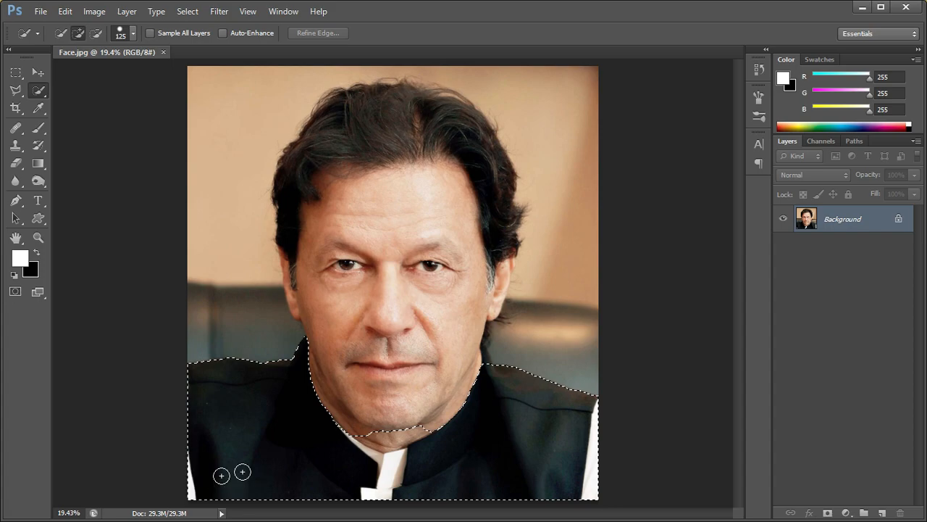
mouse_move(395, 442)
mouse_down()
mouse_move(422, 393)
mouse_move(407, 290)
mouse_move(385, 247)
mouse_move(362, 262)
mouse_move(326, 247)
mouse_move(316, 209)
mouse_move(319, 167)
mouse_move(349, 138)
mouse_move(384, 122)
mouse_up()
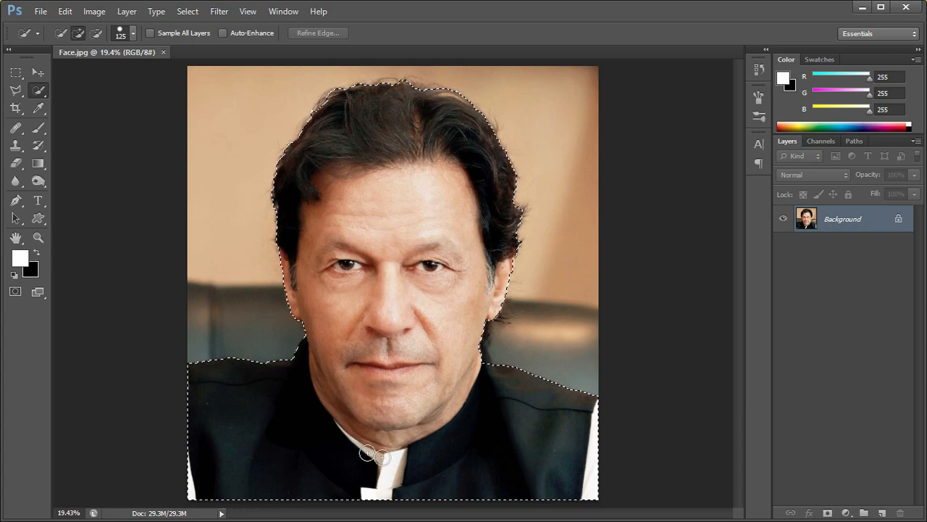
Refine the selection's edge around the hair and output it to a new layer with a layer mask
right_click(424, 205)
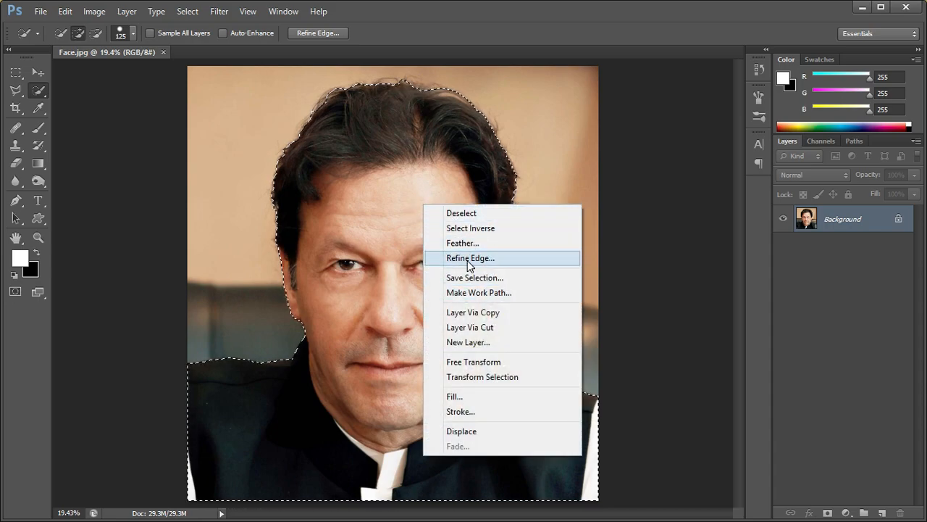
click(469, 258)
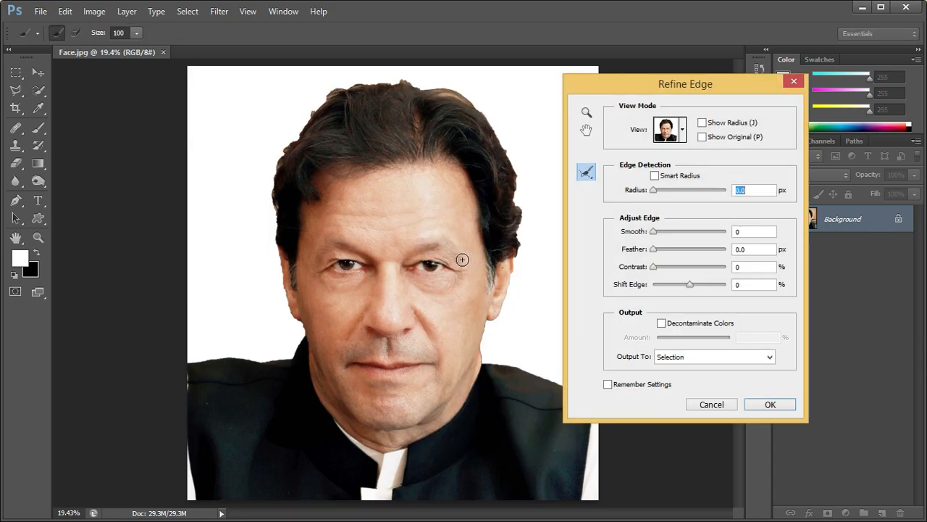
mouse_move(270, 239)
mouse_down()
mouse_move(273, 174)
mouse_move(285, 147)
mouse_move(338, 95)
mouse_move(399, 86)
mouse_move(480, 110)
mouse_move(502, 149)
mouse_move(521, 245)
mouse_up()
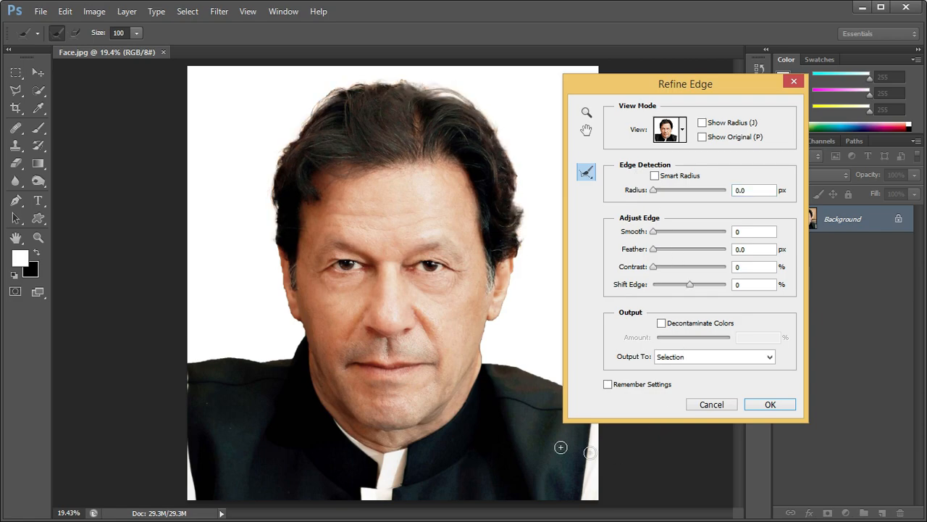
click(721, 361)
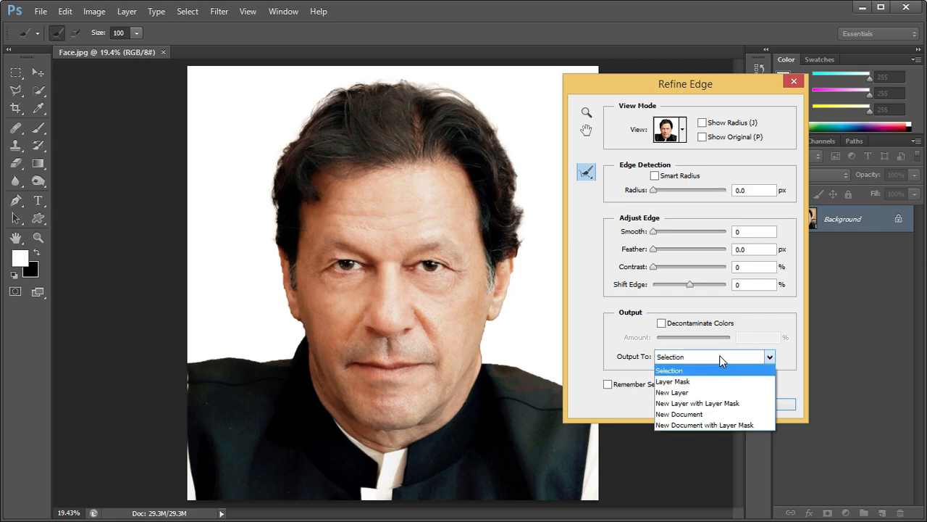
click(700, 403)
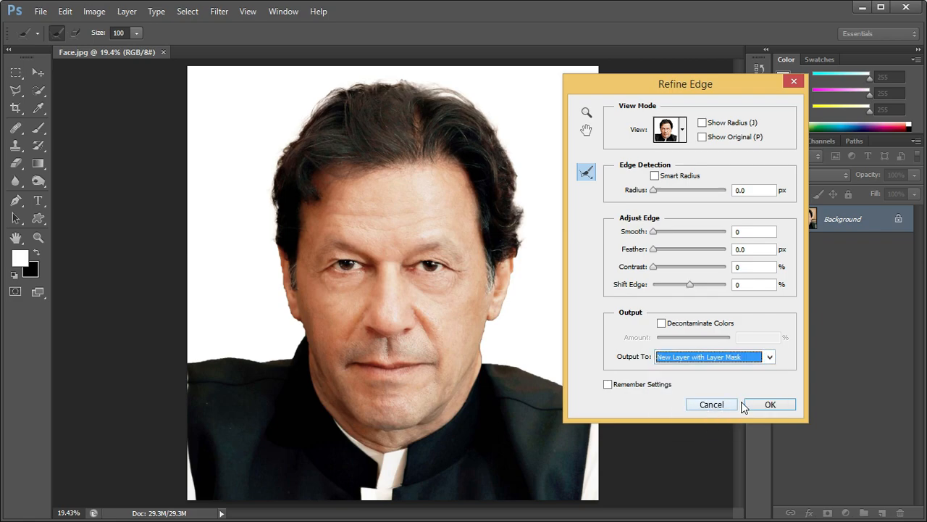
click(764, 405)
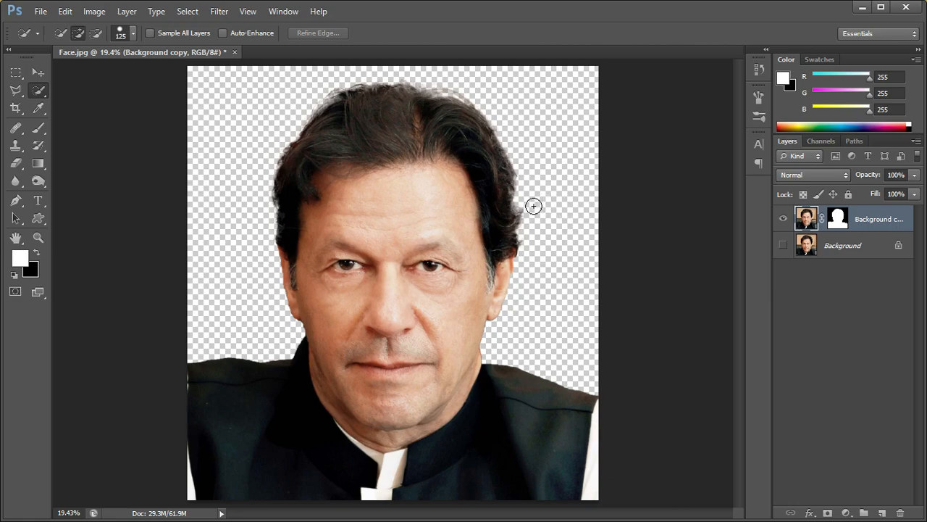
Apply a Gaussian Blur with a 15-pixel radius to the cut-out portrait layer
click(224, 11)
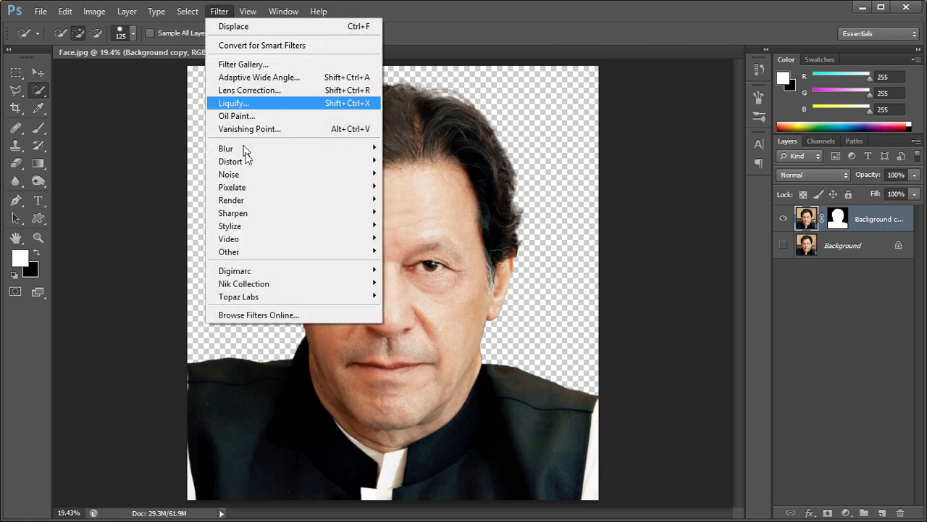
mouse_move(249, 149)
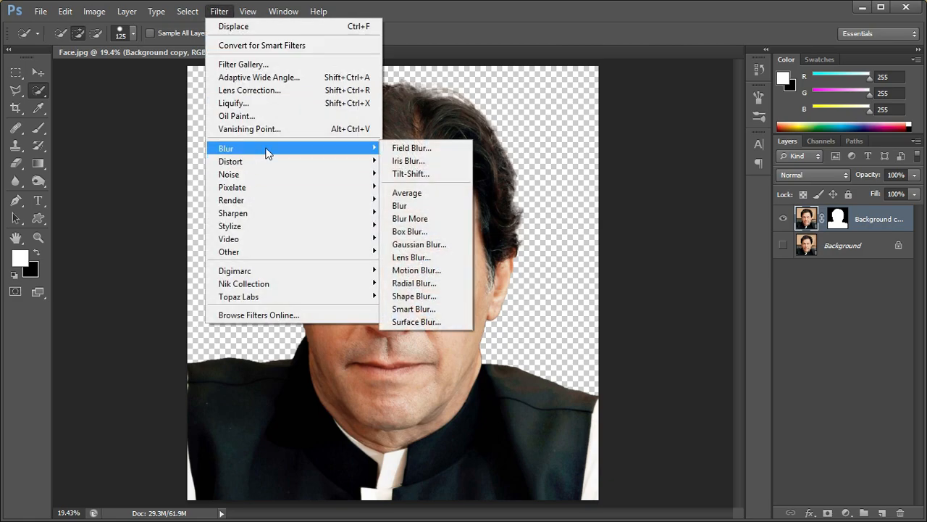
click(418, 245)
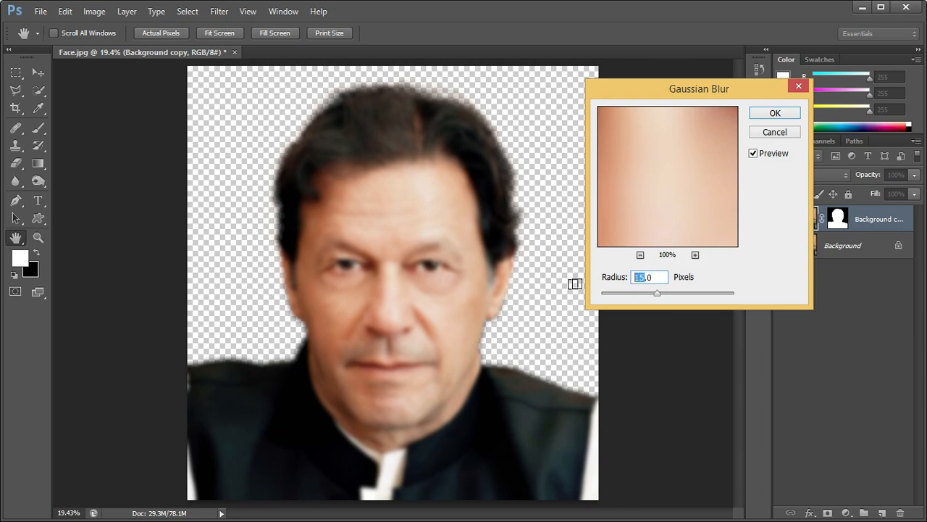
text(150)
drag(660, 276, 550, 283)
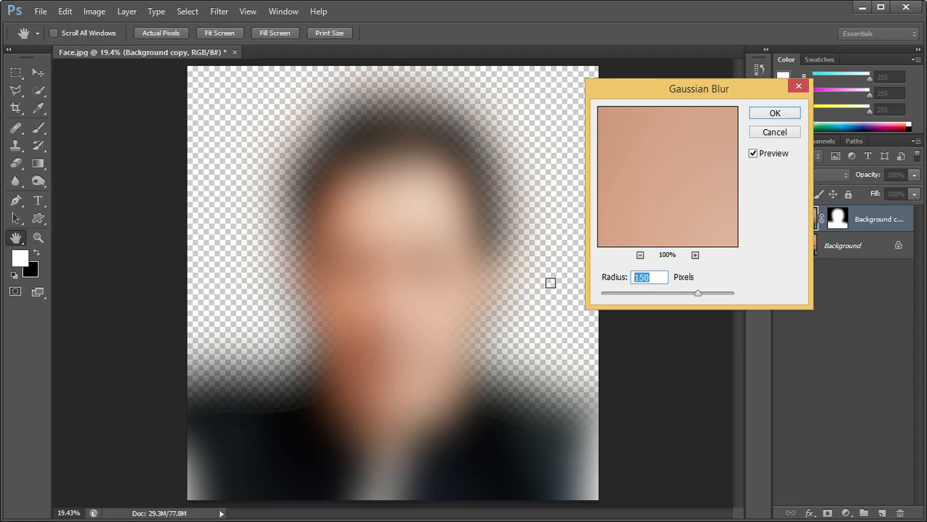
text(15)
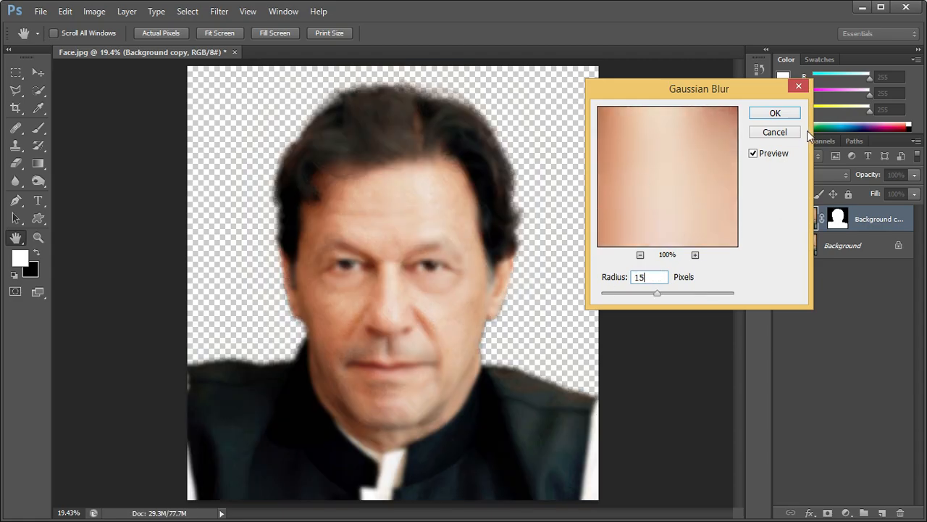
click(777, 113)
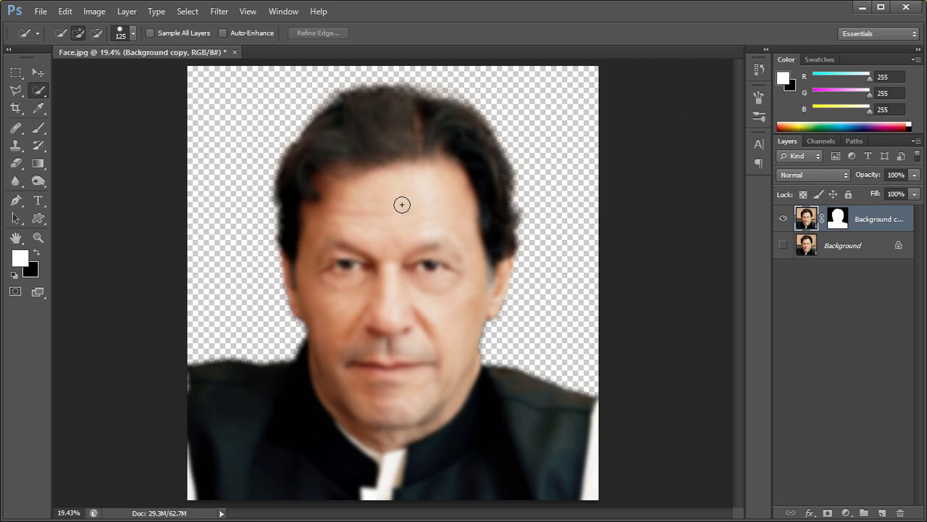
Save the blurred portrait as displace in Photoshop format with maximized compatibility, and undo the Gaussian Blur
click(40, 11)
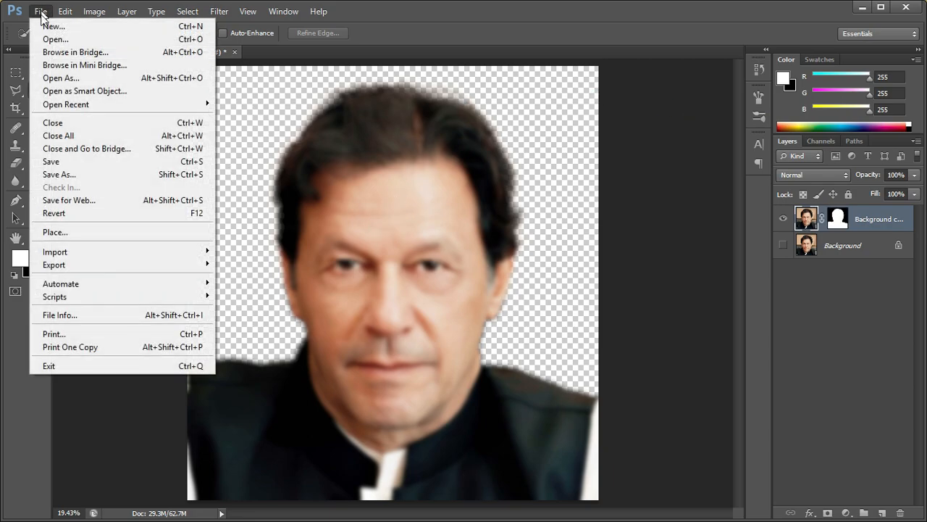
click(64, 174)
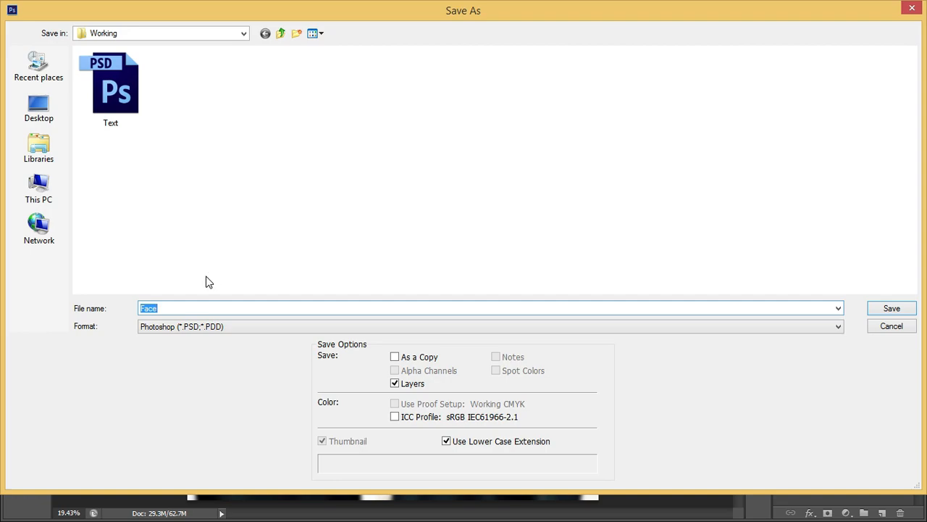
text(displ)
click(892, 312)
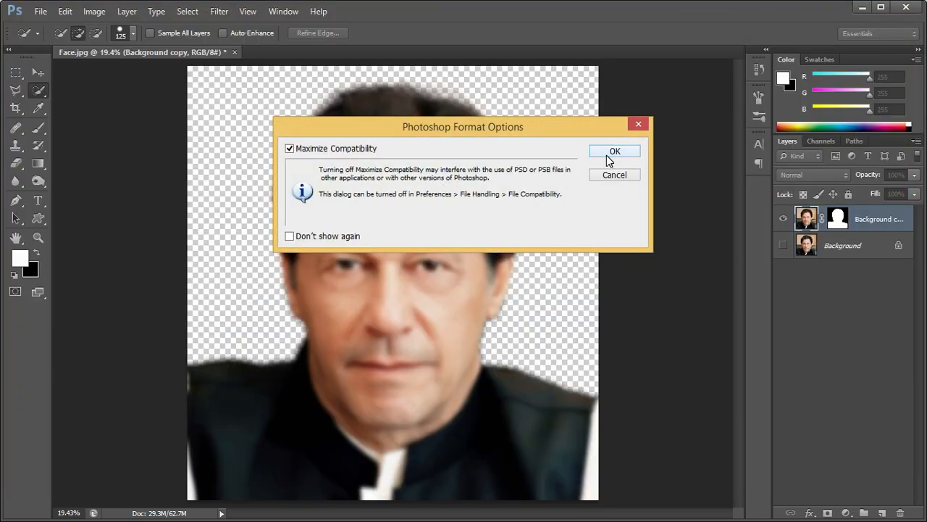
click(613, 152)
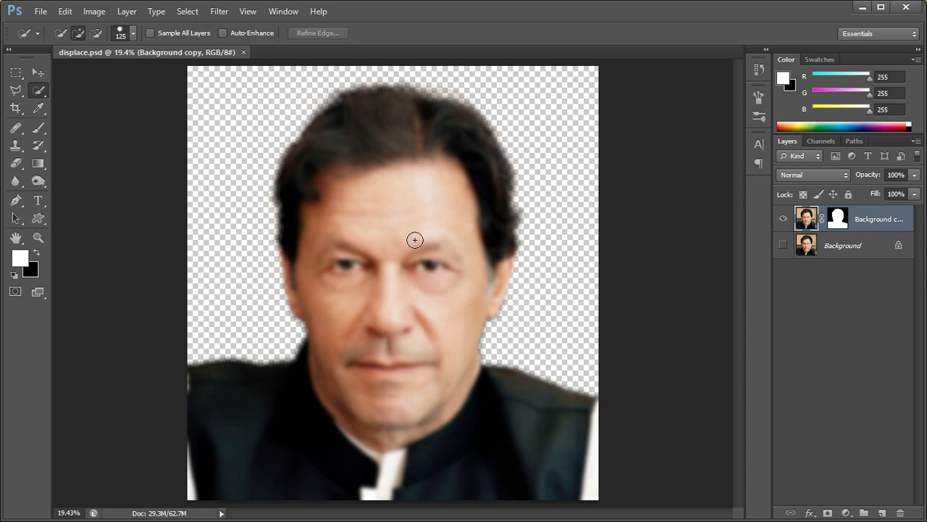
click(64, 13)
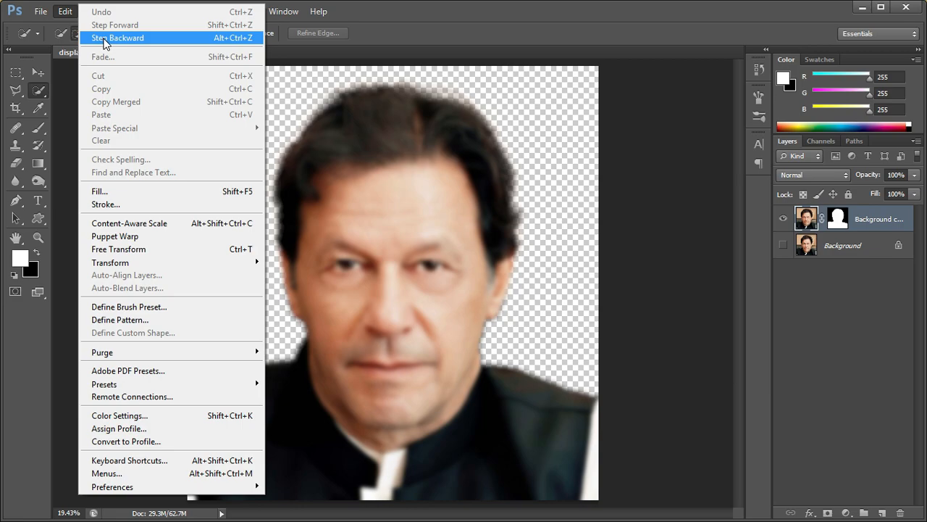
click(104, 40)
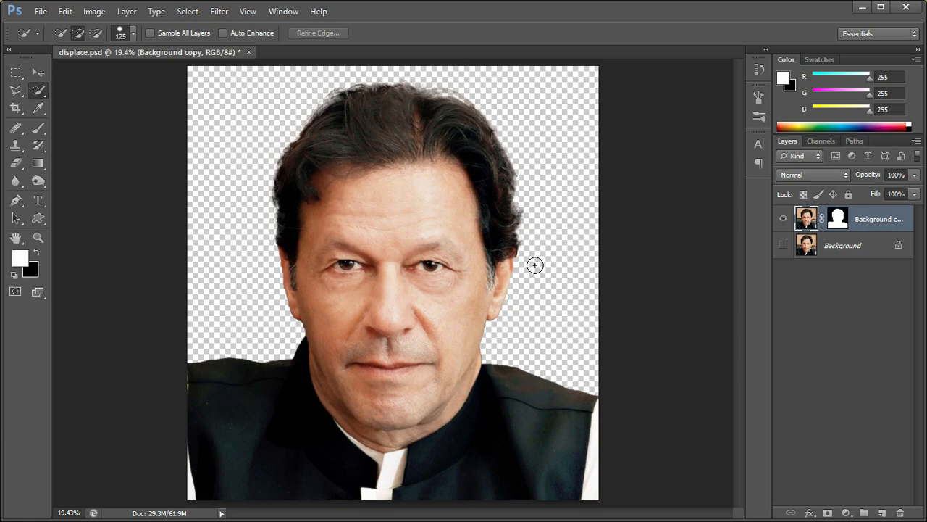
Add a black (000000) Solid Color fill layer above the cut-out portrait
click(846, 513)
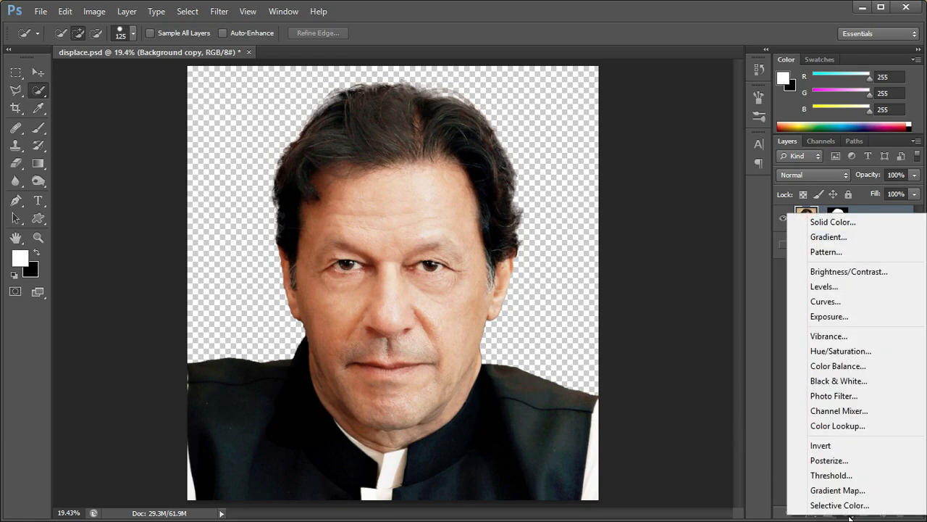
click(840, 223)
mouse_move(443, 127)
mouse_down()
mouse_move(534, 227)
mouse_move(570, 249)
mouse_up()
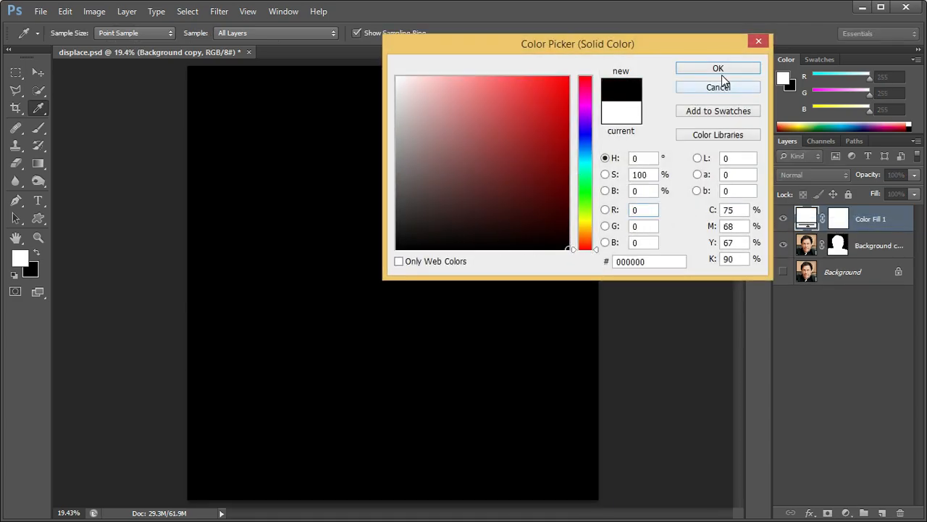
click(718, 70)
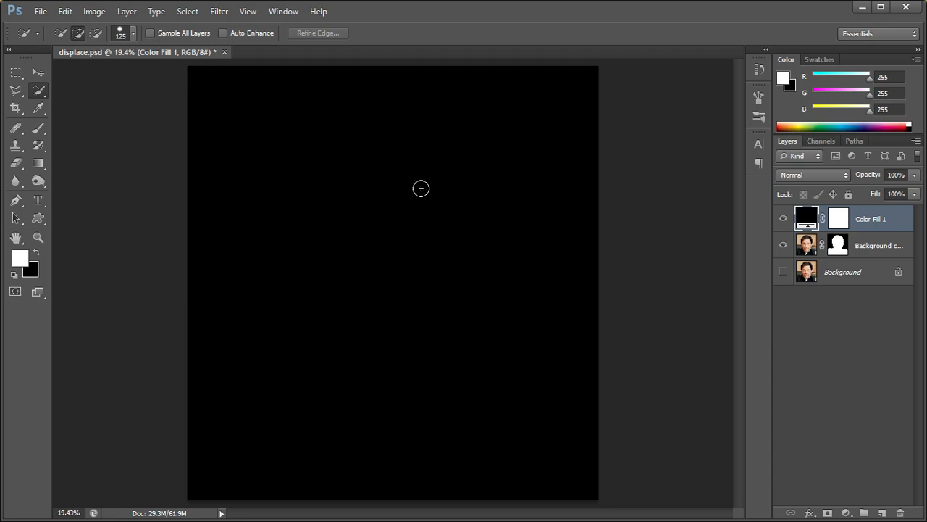
Open the Text file from the Working folder and bring its TEXT layer into displace.psd, aligned over the whole canvas
click(41, 11)
click(48, 42)
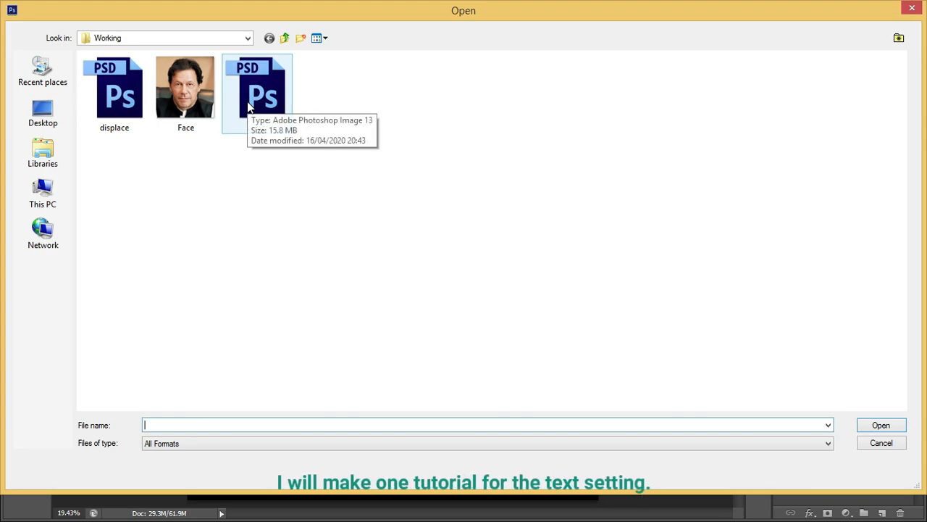
click(248, 106)
click(874, 427)
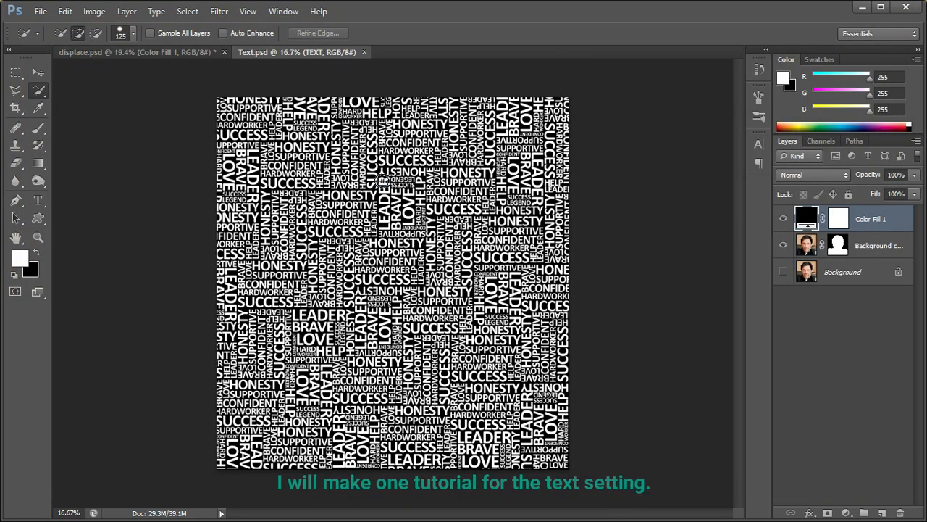
key(ctrl+0)
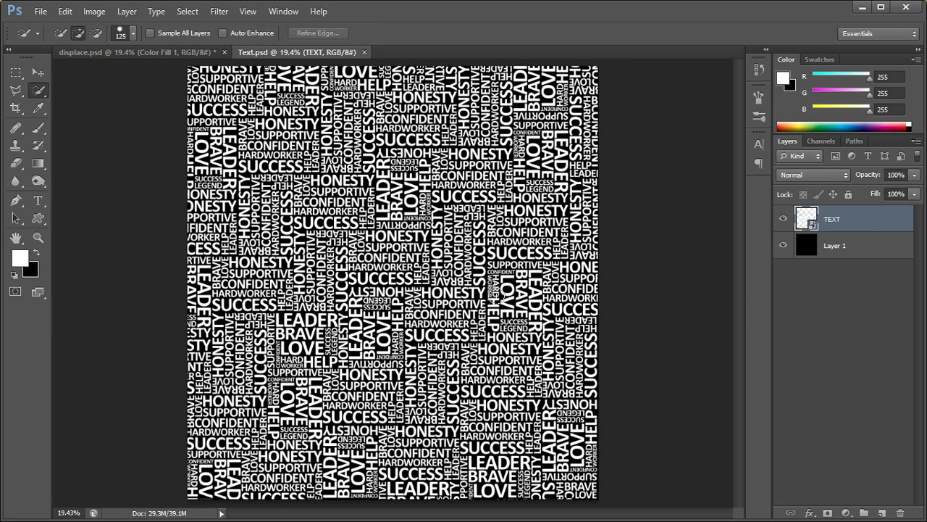
key(v)
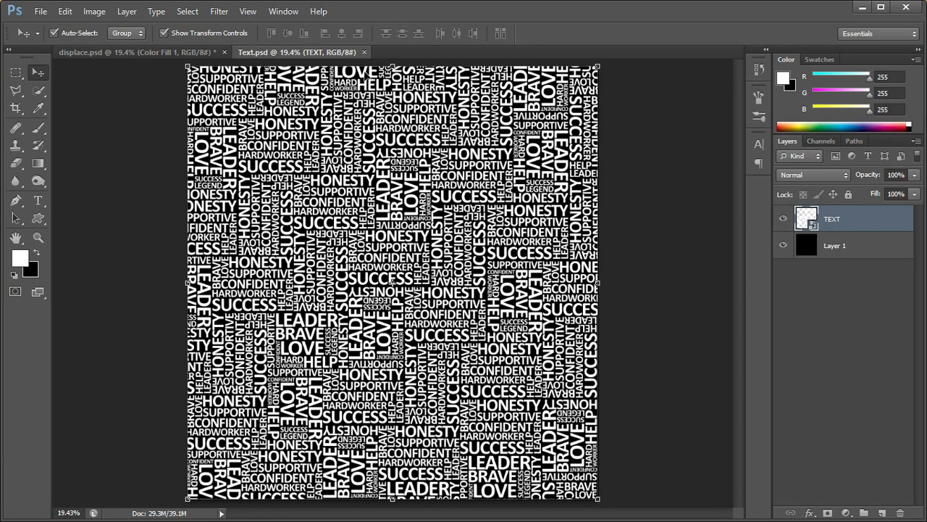
mouse_move(366, 79)
mouse_down()
mouse_move(356, 107)
mouse_move(176, 58)
mouse_move(212, 59)
mouse_move(362, 105)
mouse_move(370, 75)
mouse_up()
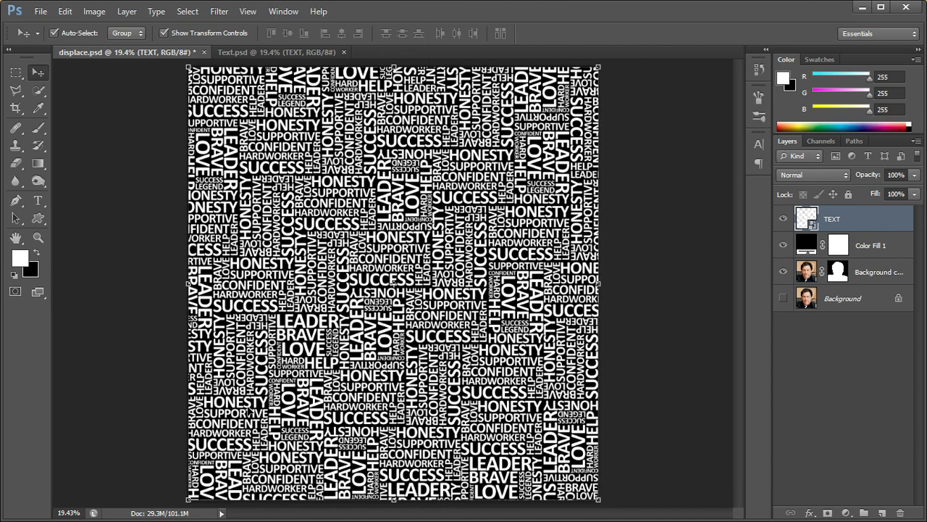
Add a Drop Shadow to the TEXT layer with a distance of 5 px and a size of 5 px
right_click(848, 224)
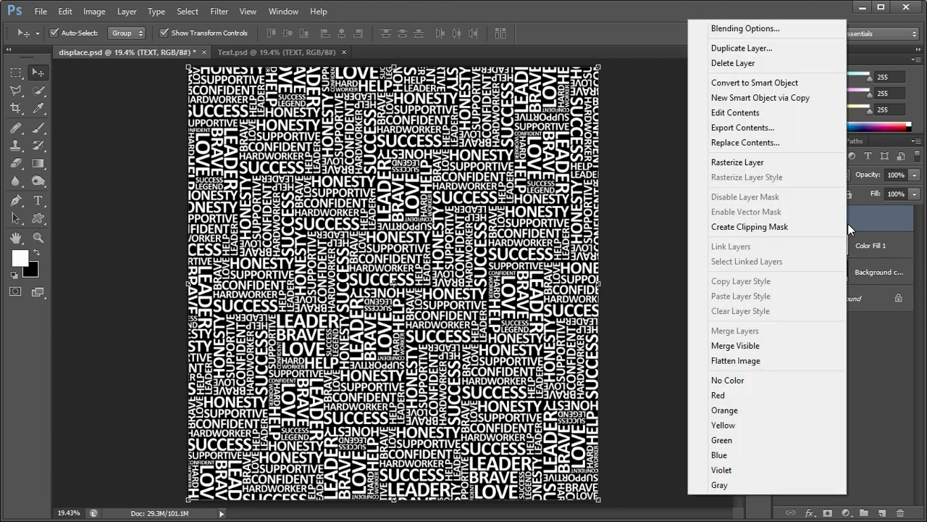
click(741, 28)
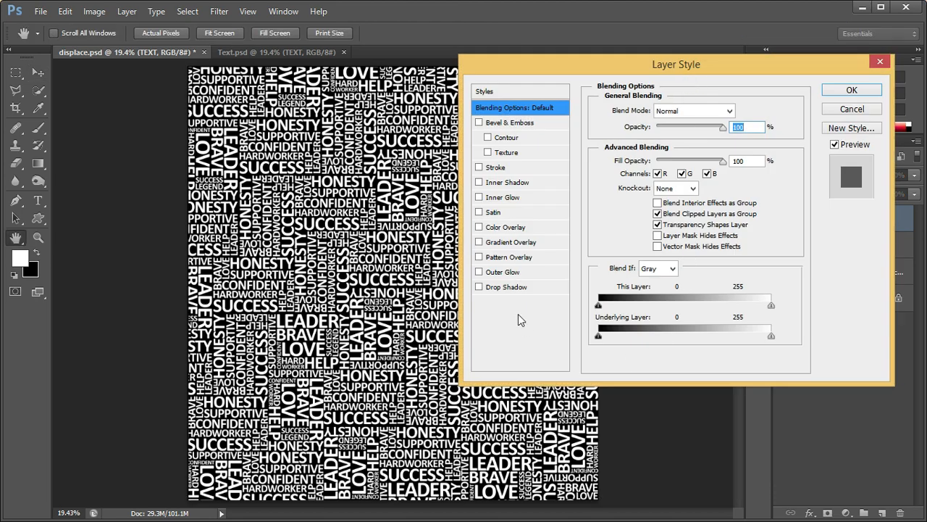
click(480, 288)
click(503, 289)
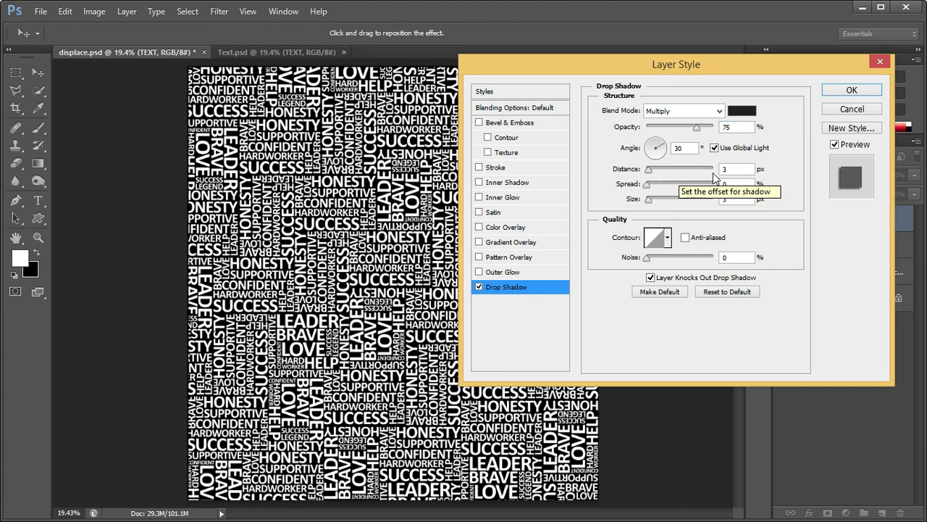
drag(724, 171, 667, 185)
text(5)
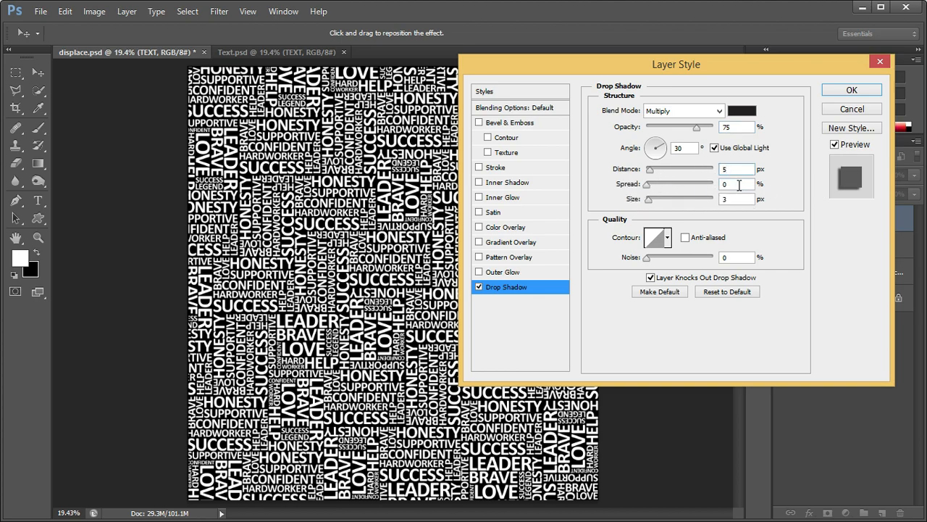
drag(737, 201, 673, 203)
text(5)
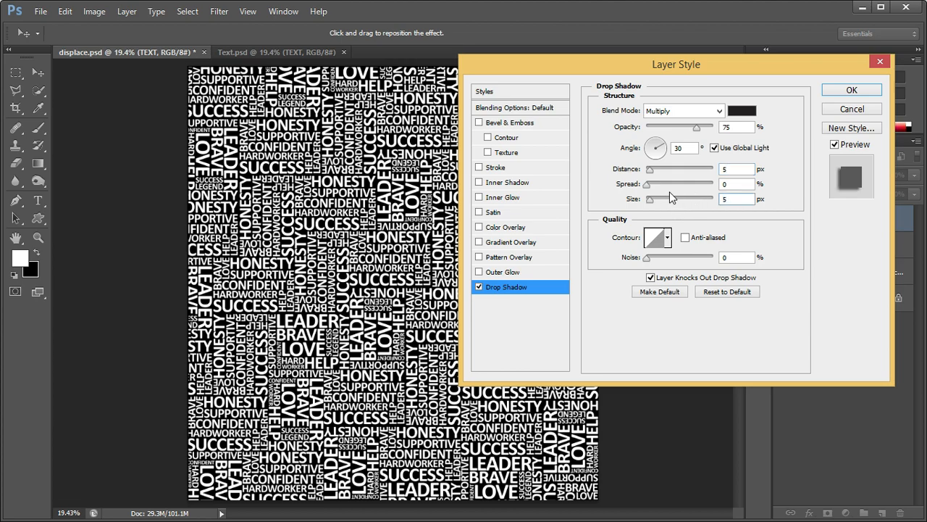
click(845, 92)
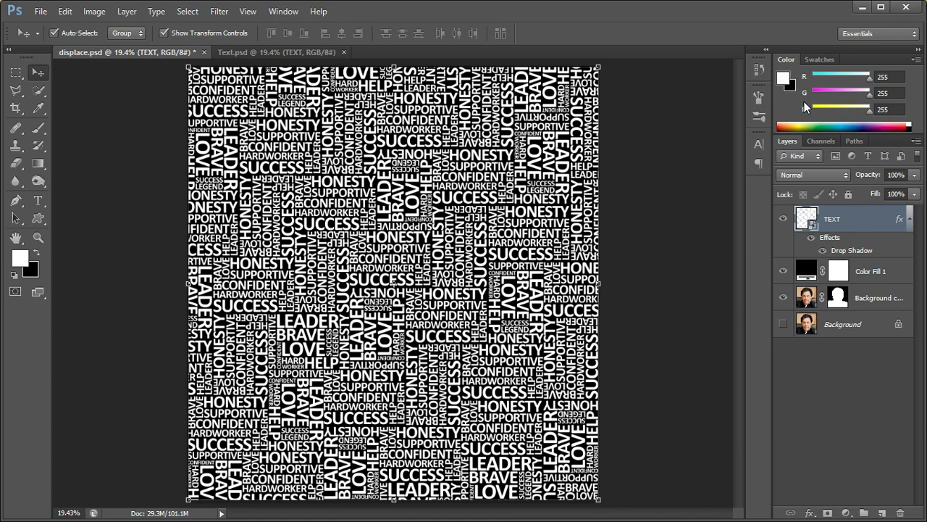
Move the black Color Fill layer beneath the cut-out portrait layer
drag(804, 274, 812, 305)
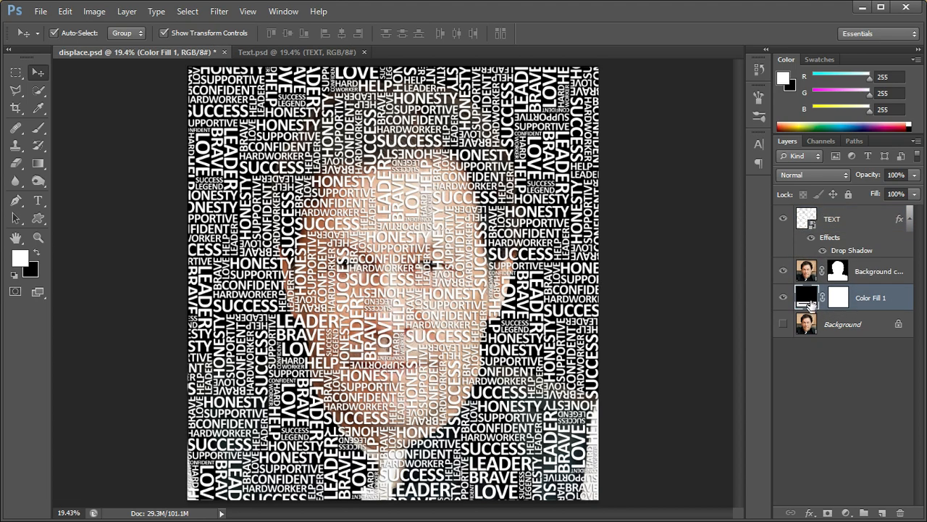
click(811, 271)
Apply the Displace filter to the TEXT layer at scale 10 by 10, Stretch To Fit and Repeat Edge Pixels, using displace as the map
click(839, 221)
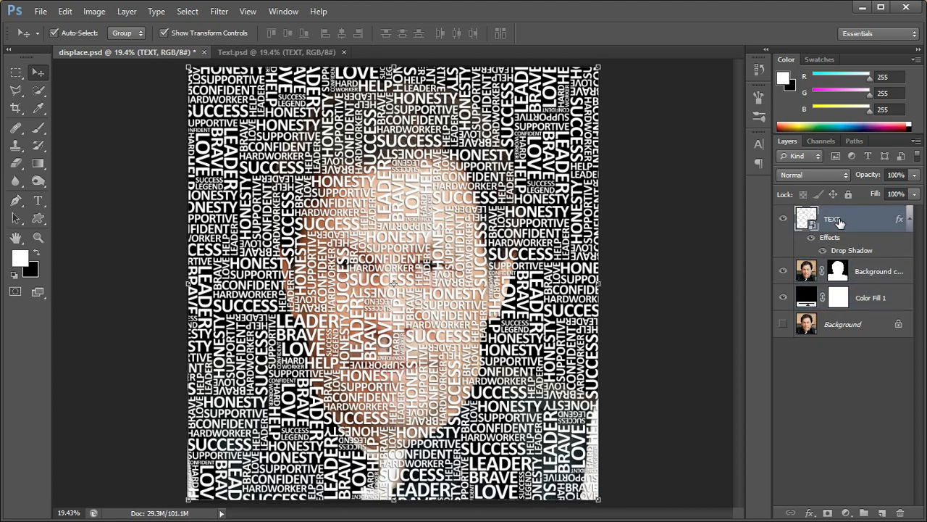
click(214, 13)
mouse_move(244, 169)
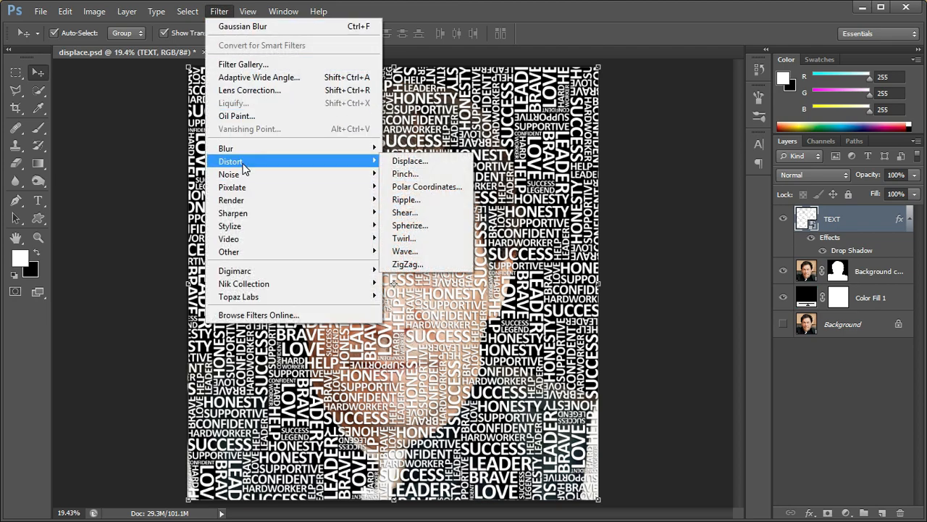
click(410, 161)
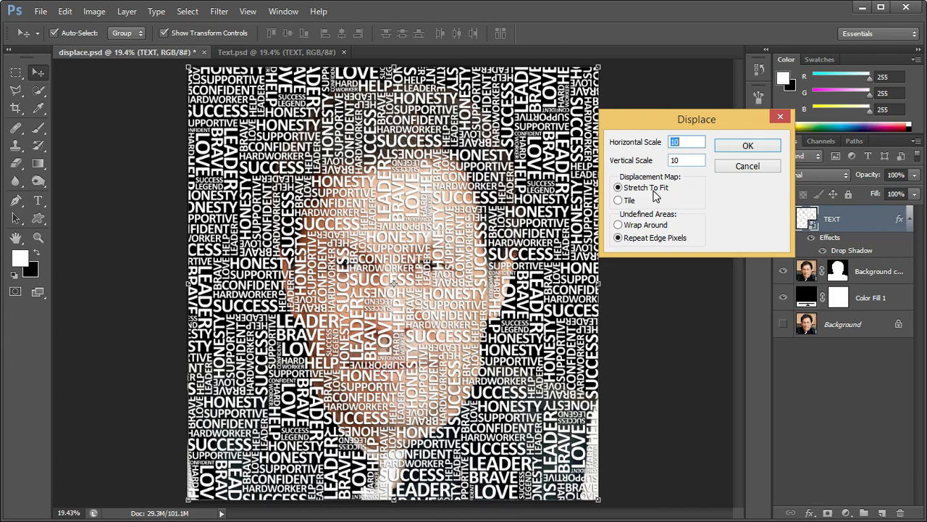
click(766, 144)
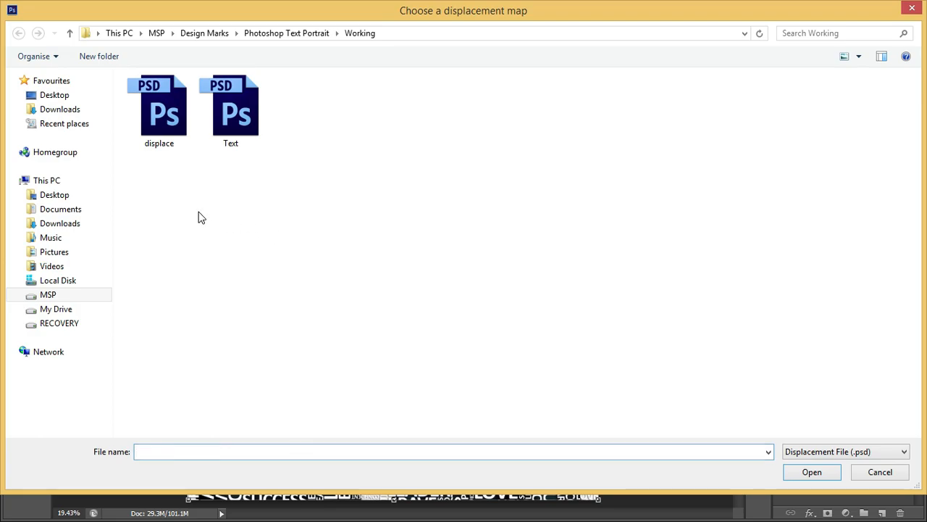
click(152, 116)
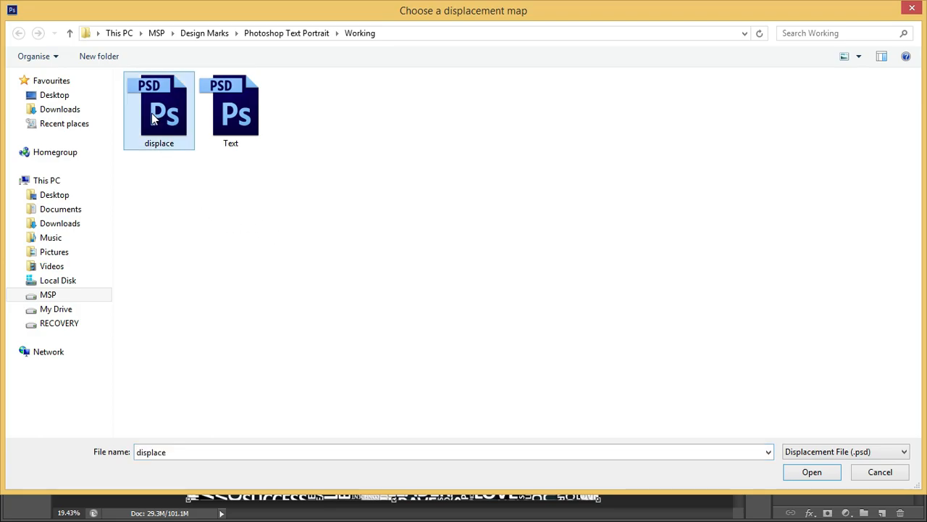
click(810, 472)
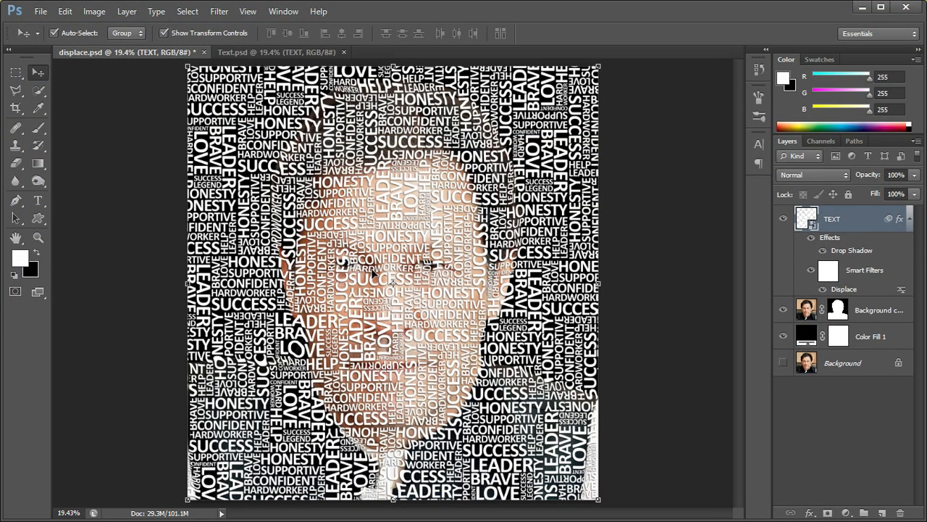
Examine the displaced lettering over the face up close, and return to the full canvas view
key(z)
drag(380, 270, 508, 185)
drag(511, 218, 482, 391)
drag(477, 331, 468, 466)
drag(474, 321, 500, 119)
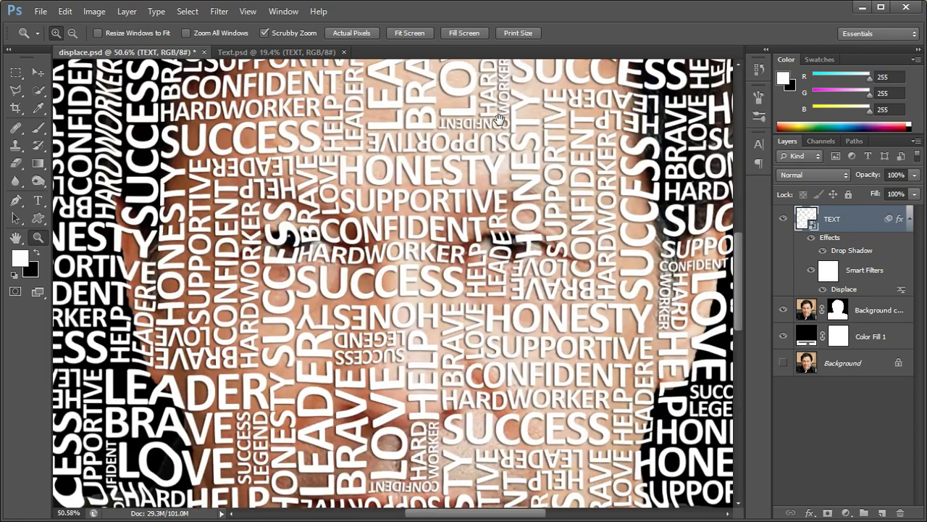
key(ctrl+0)
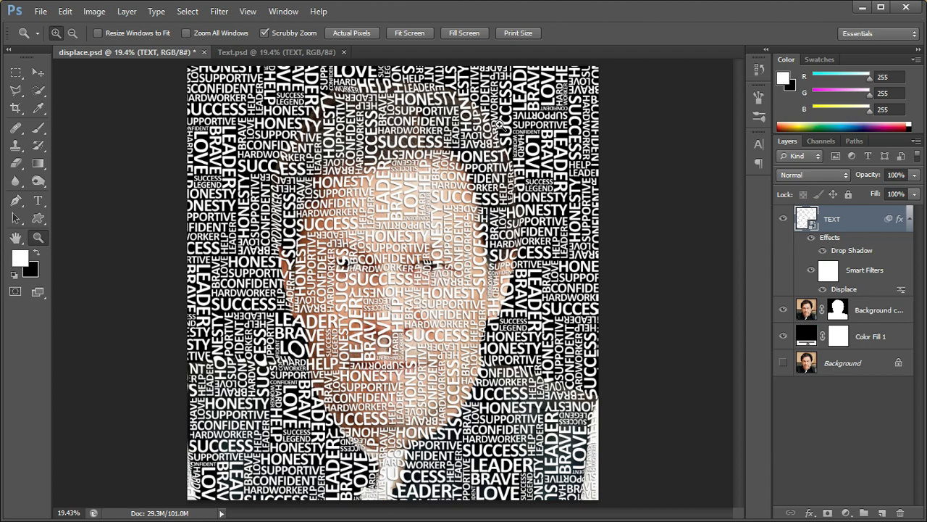
Duplicate the TEXT layer and name the copy watermark
key(ctrl+j)
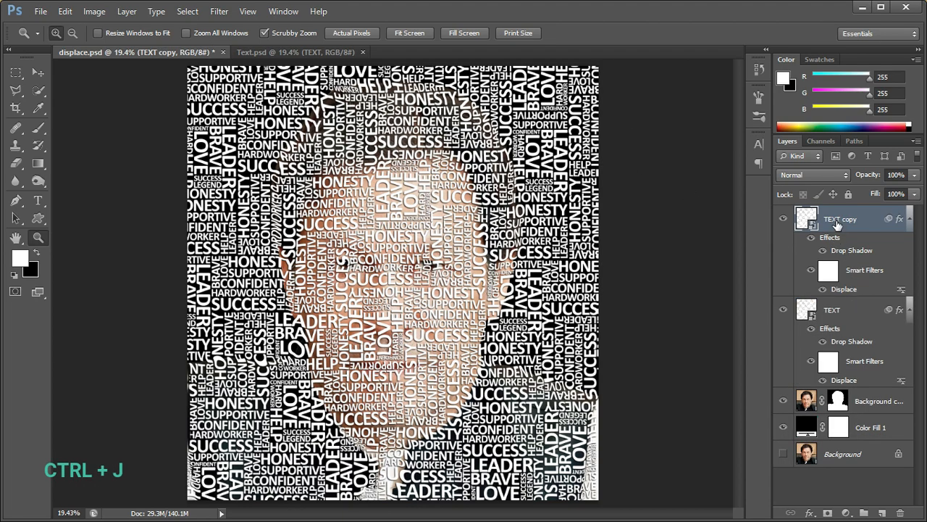
double_click(838, 222)
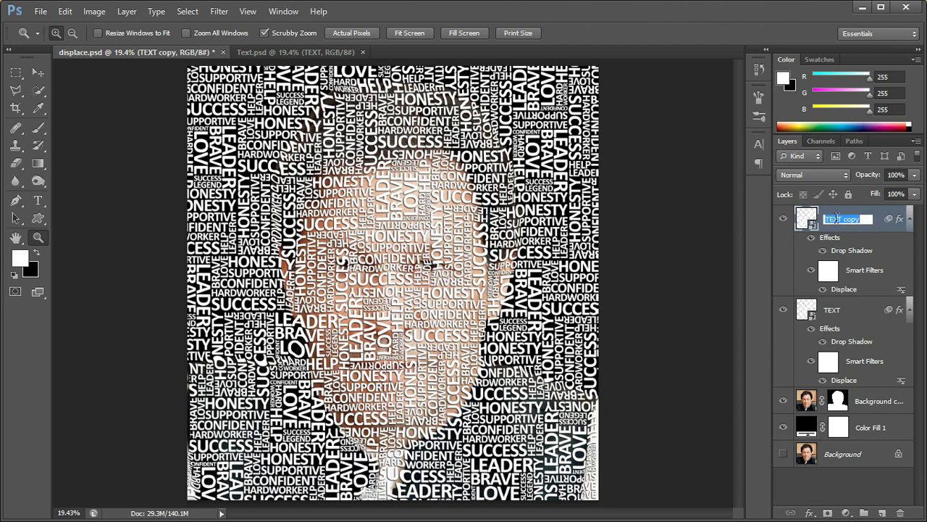
text(watermark)
key(Return)
Convert the watermark layer to a Smart Object and hide it
right_click(836, 222)
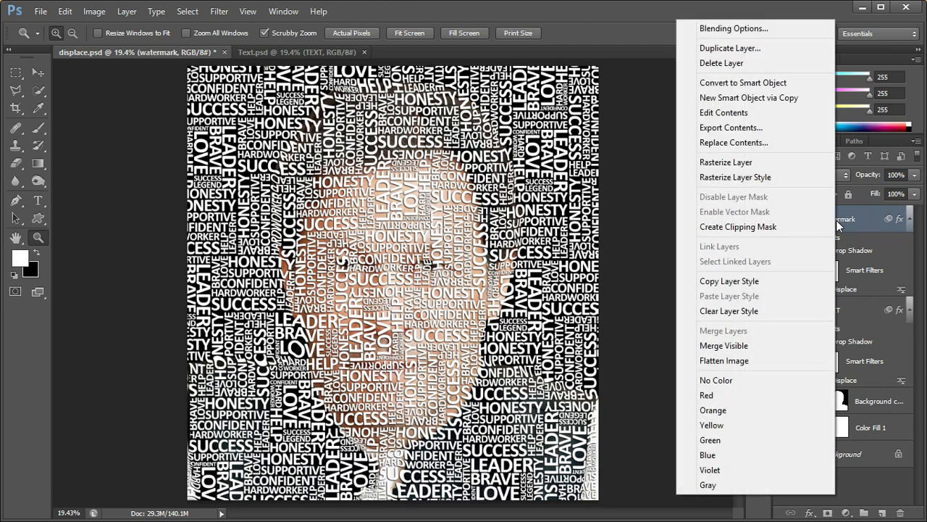
click(730, 84)
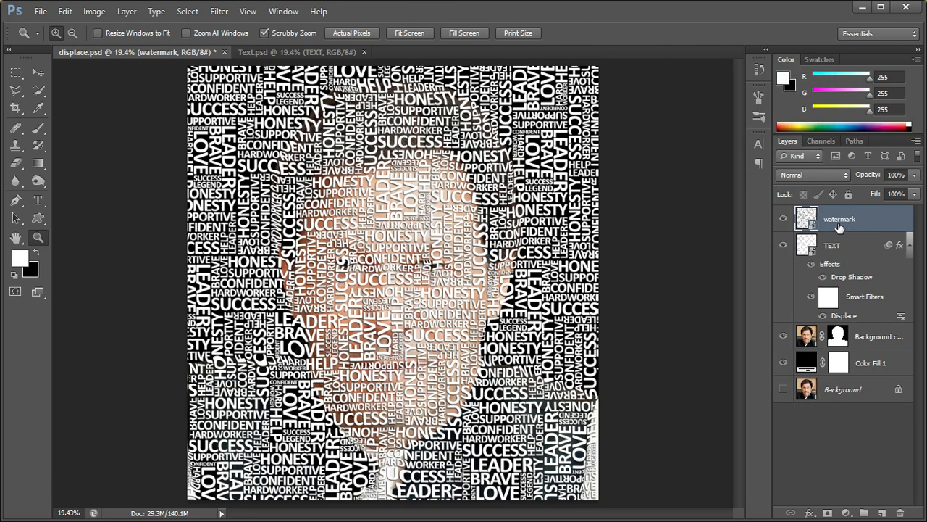
click(784, 221)
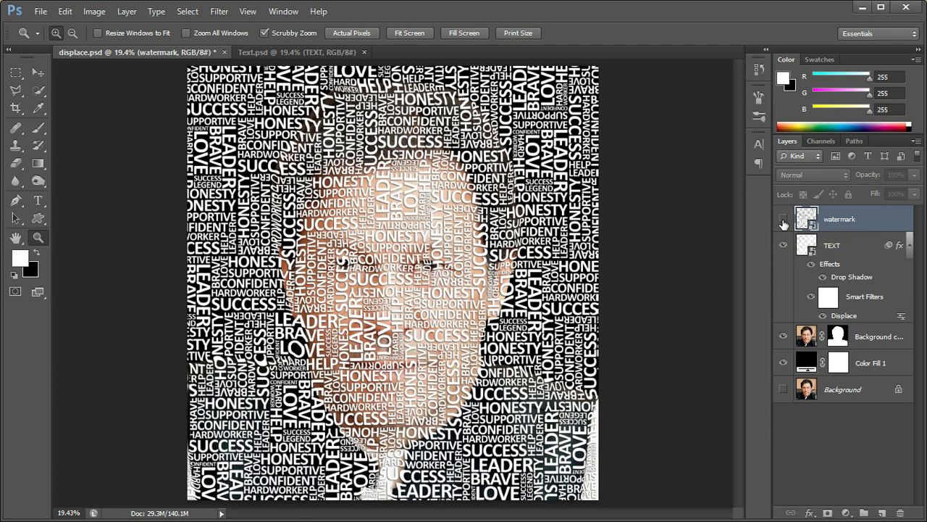
Move the cut-out portrait layer directly above the TEXT layer and clip it to the lettering
click(806, 339)
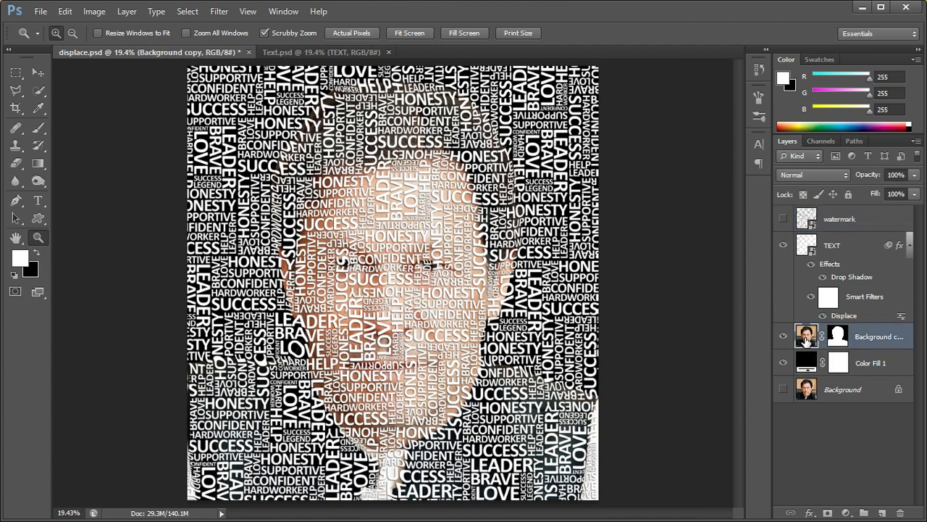
drag(806, 341, 799, 246)
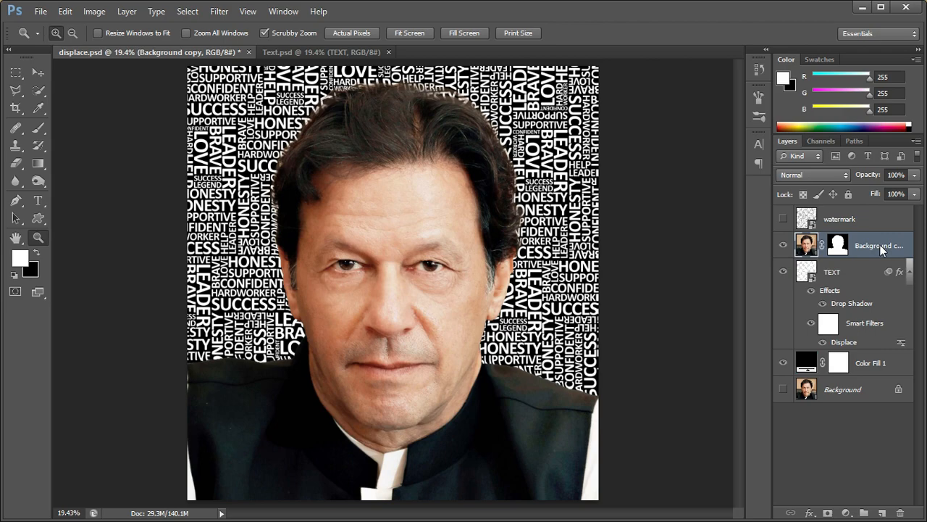
right_click(882, 248)
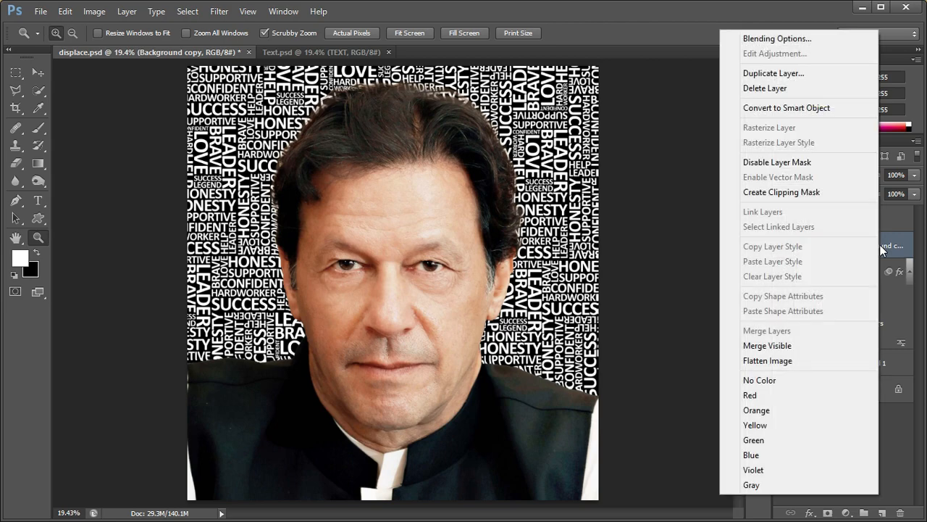
click(778, 193)
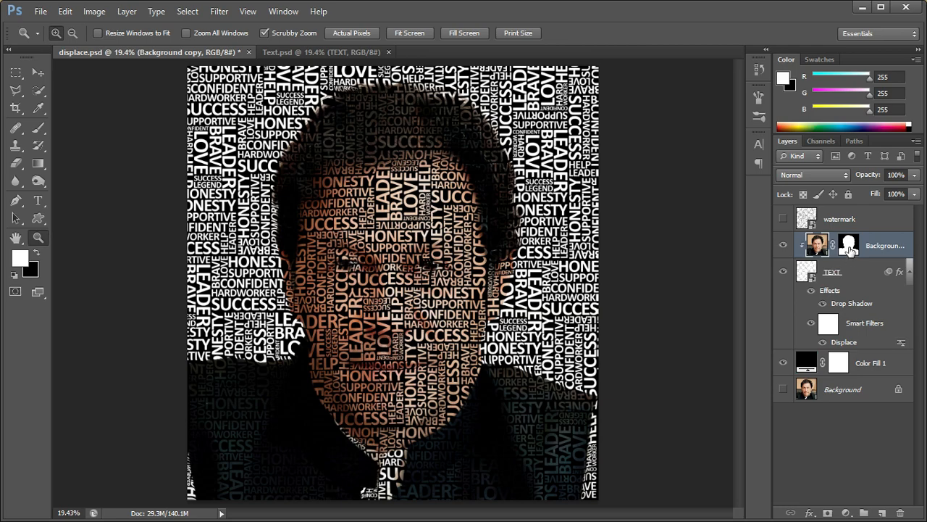
Copy the portrait layer's mask onto the TEXT layer
click(850, 246)
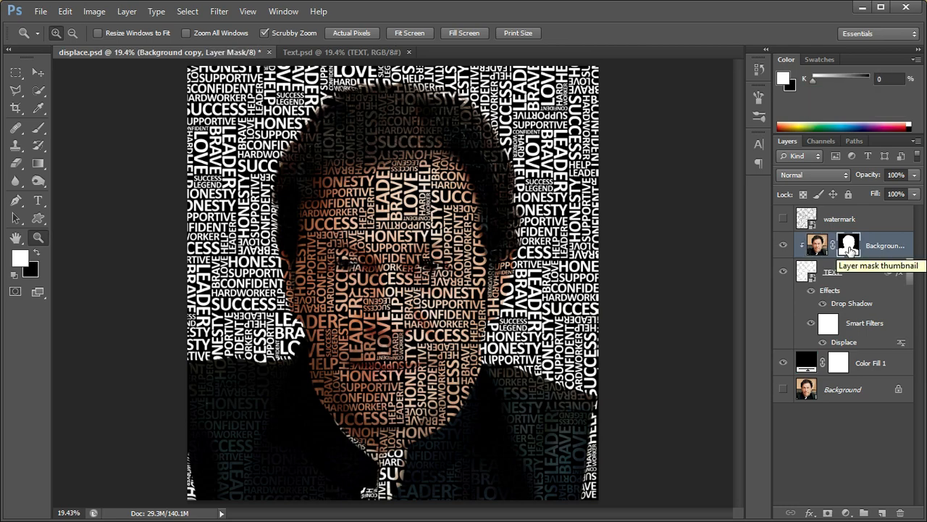
key(alt)
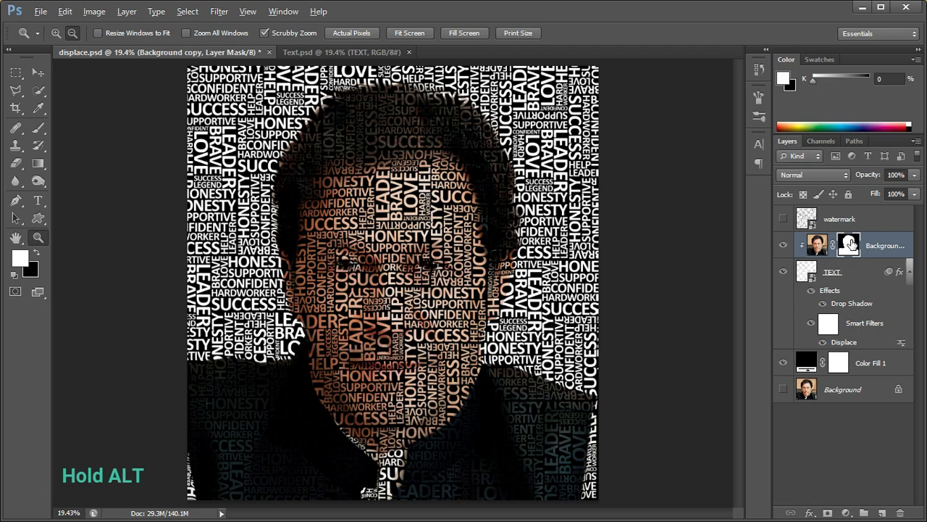
drag(852, 244, 840, 272)
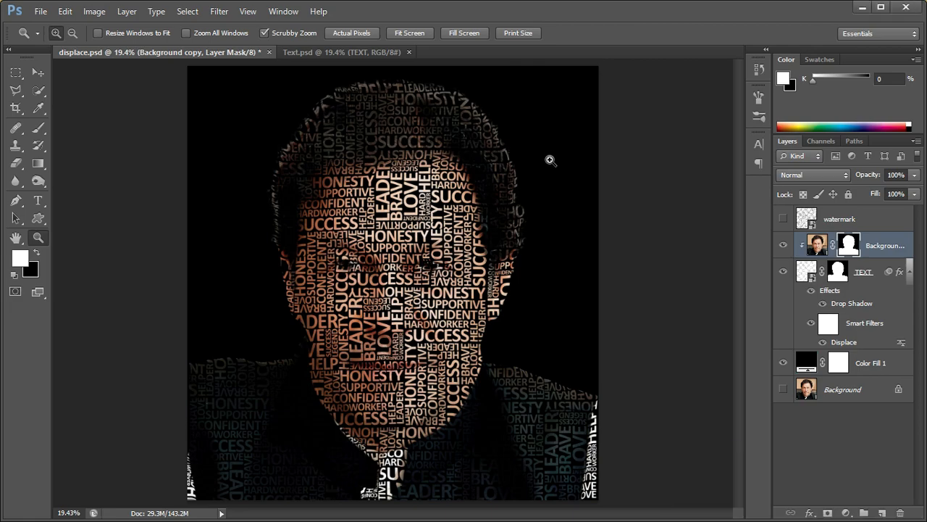
Add a Black & White adjustment layer above the clipped portrait layer
click(818, 253)
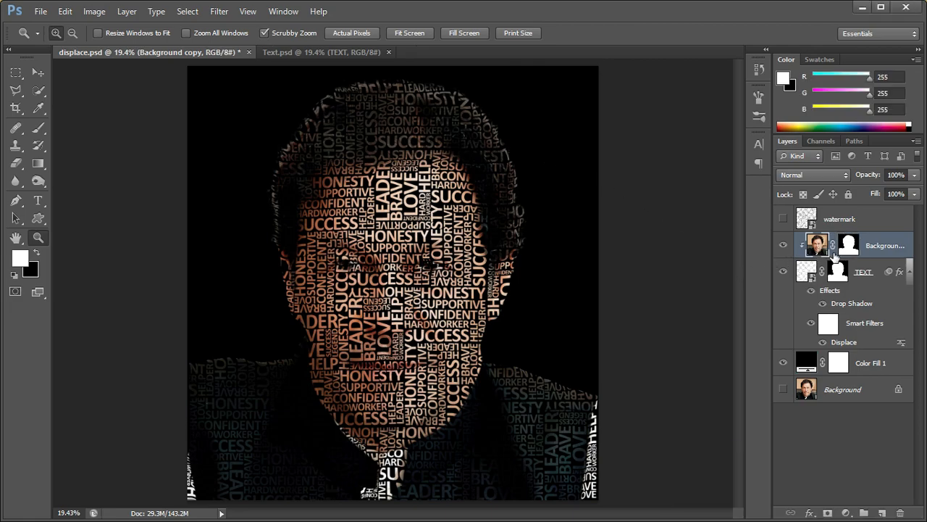
click(847, 513)
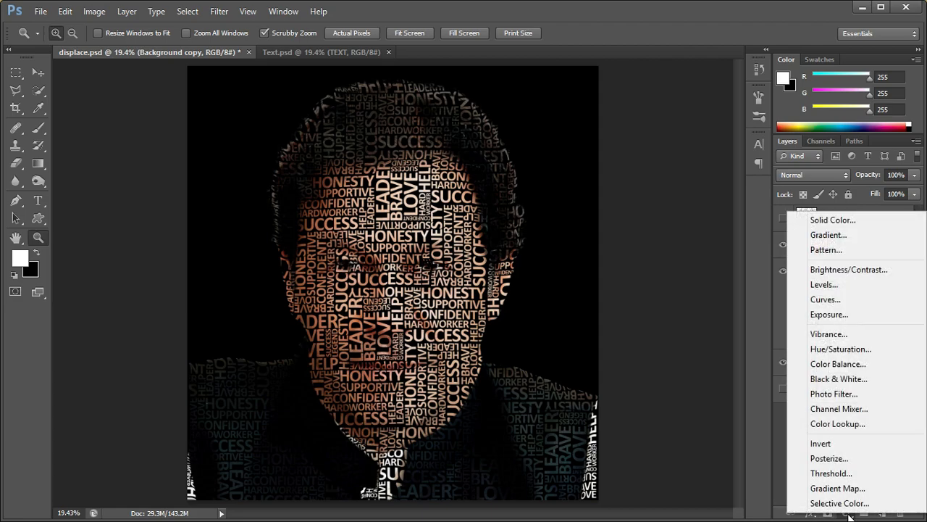
click(830, 380)
click(712, 72)
Add a Curves adjustment layer above Black & White, moving the black point to input 87 and the white point slightly inward
click(844, 513)
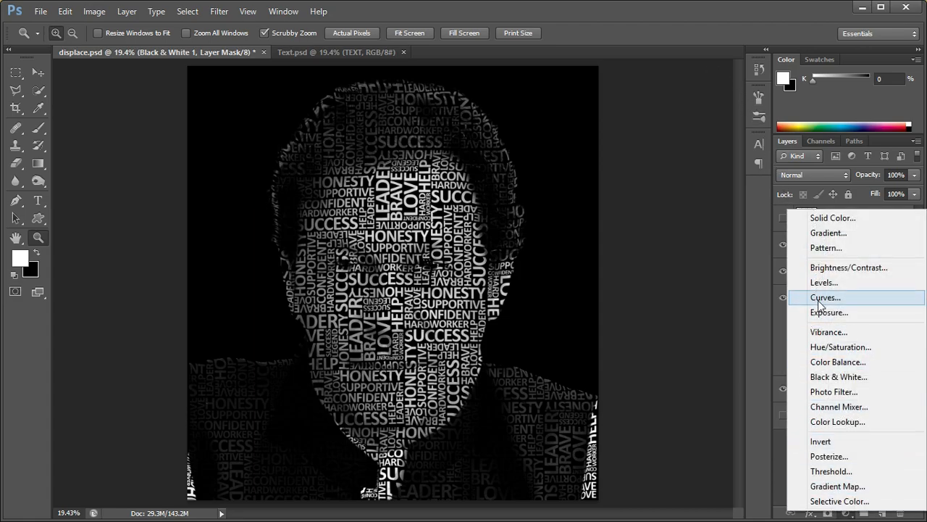
click(819, 298)
drag(604, 250, 635, 243)
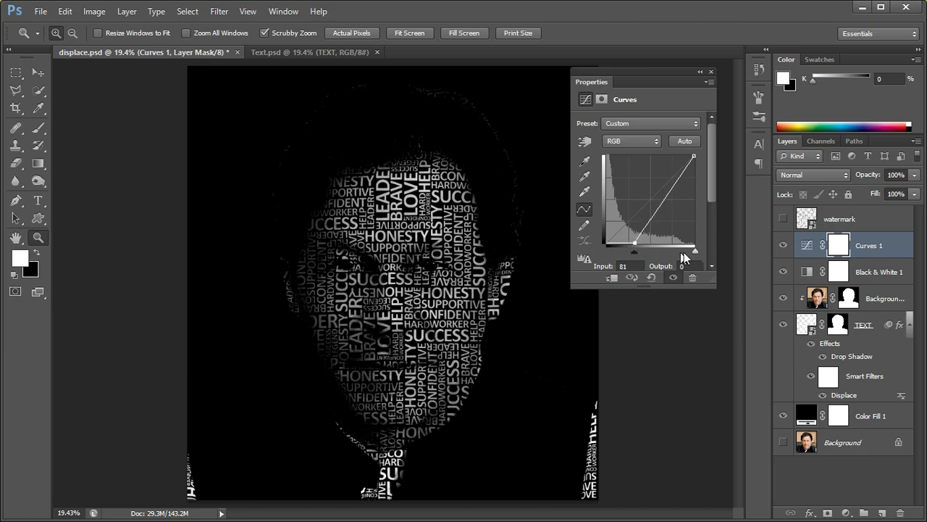
drag(696, 250, 637, 253)
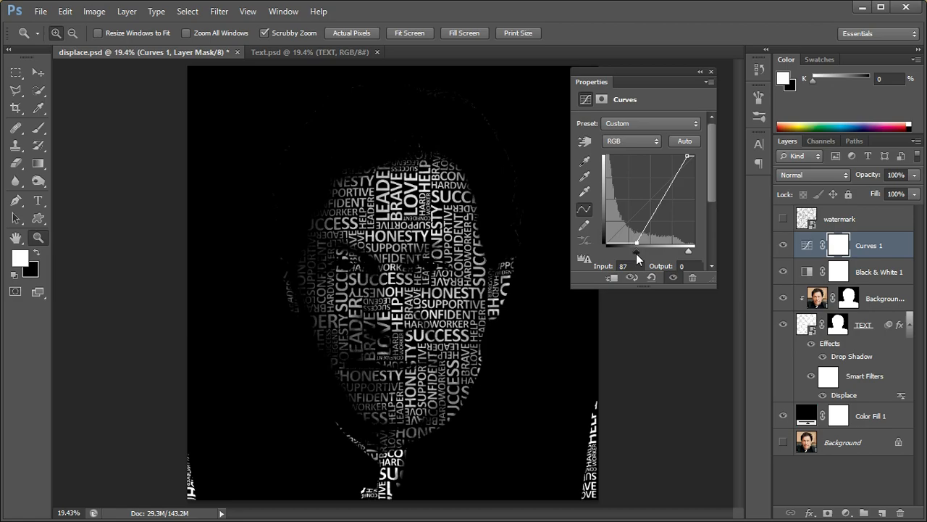
click(710, 71)
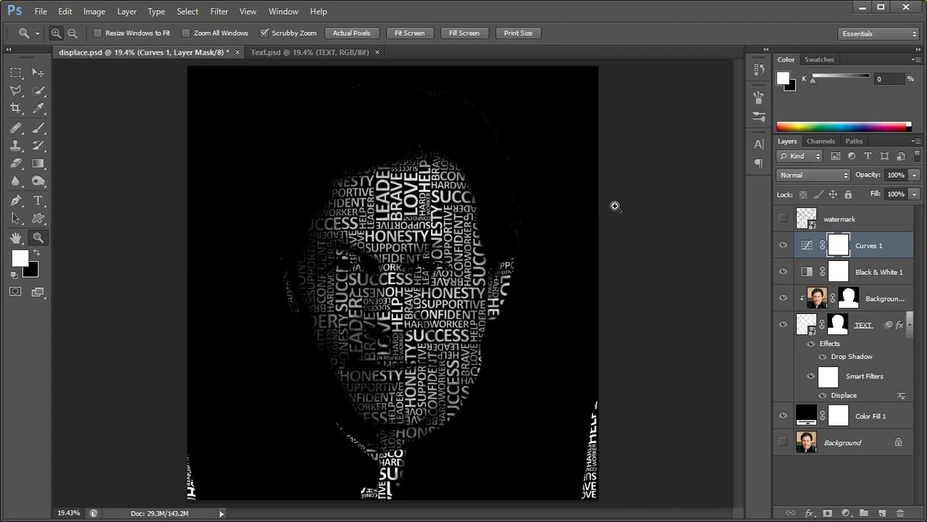
Examine the lettering across the forehead, eyes, nose and mouth at close range, and return to the whole portrait
drag(335, 286, 426, 360)
scroll(426, 361, down, 10)
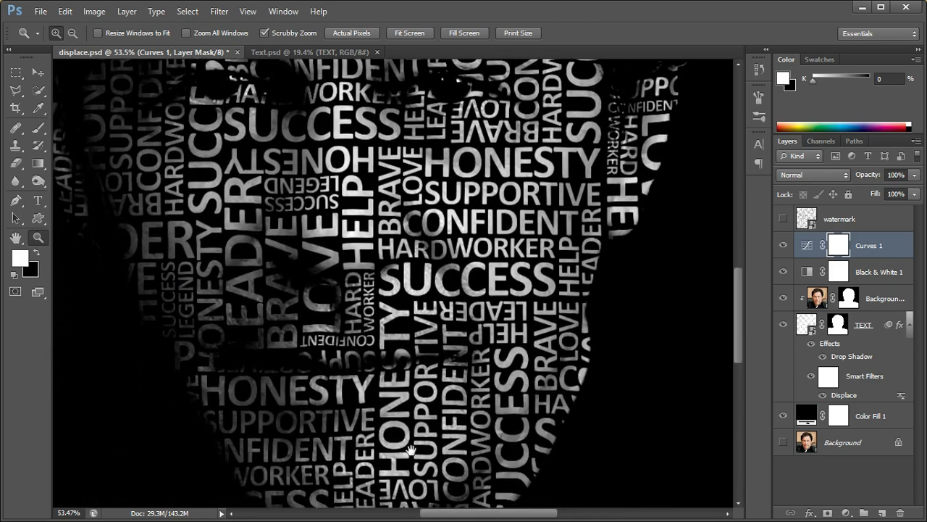
drag(402, 446, 435, 352)
drag(355, 243, 388, 429)
drag(479, 161, 396, 355)
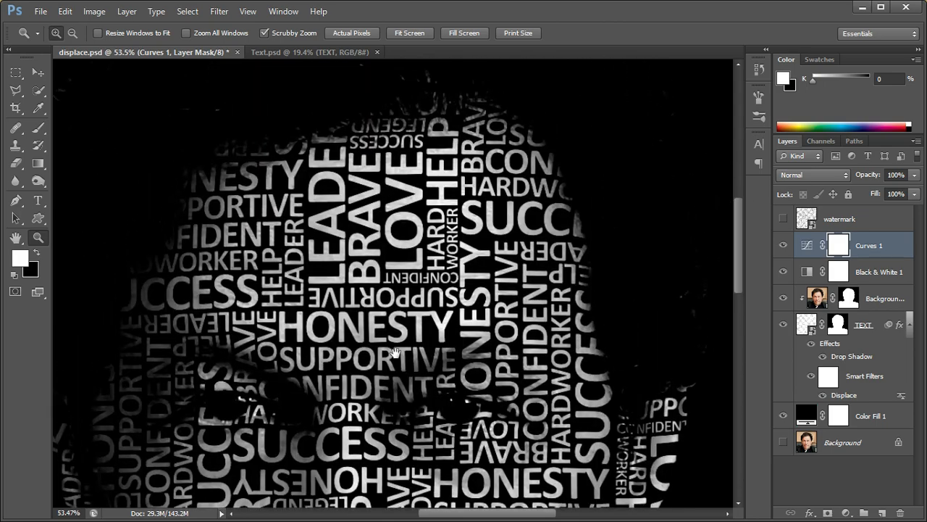
drag(384, 297, 484, 158)
drag(529, 305, 397, 210)
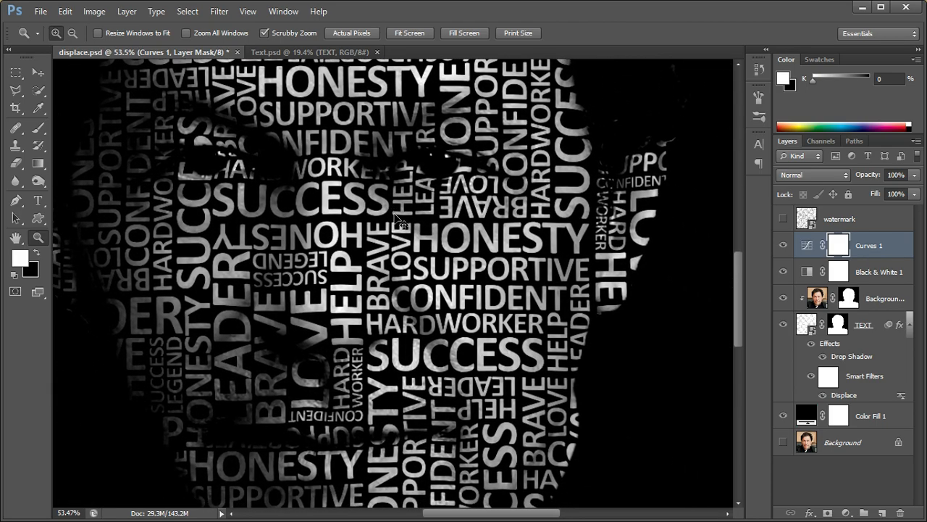
key(ctrl+0)
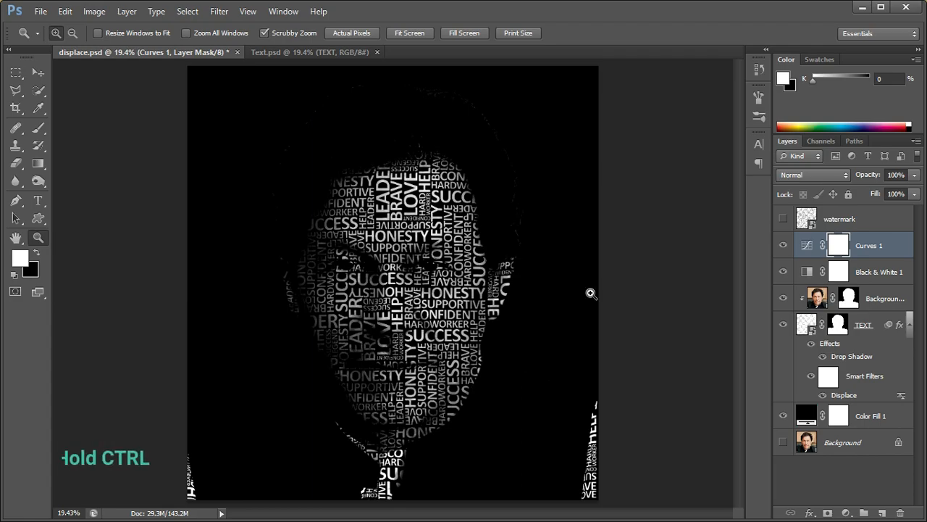
Select the area outside the man using the portrait layer's mask, and fill it with black on a new layer above Curves 1
key(ctrl)
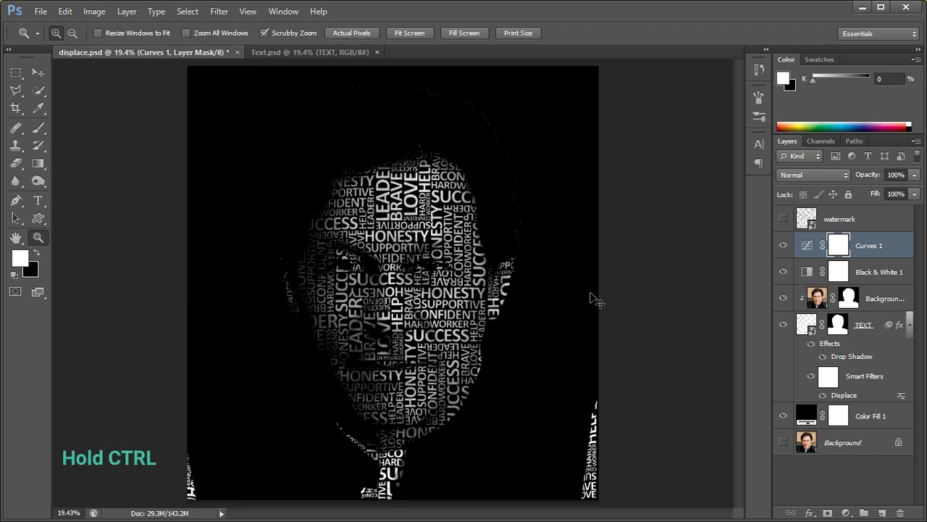
ctrl+click(848, 299)
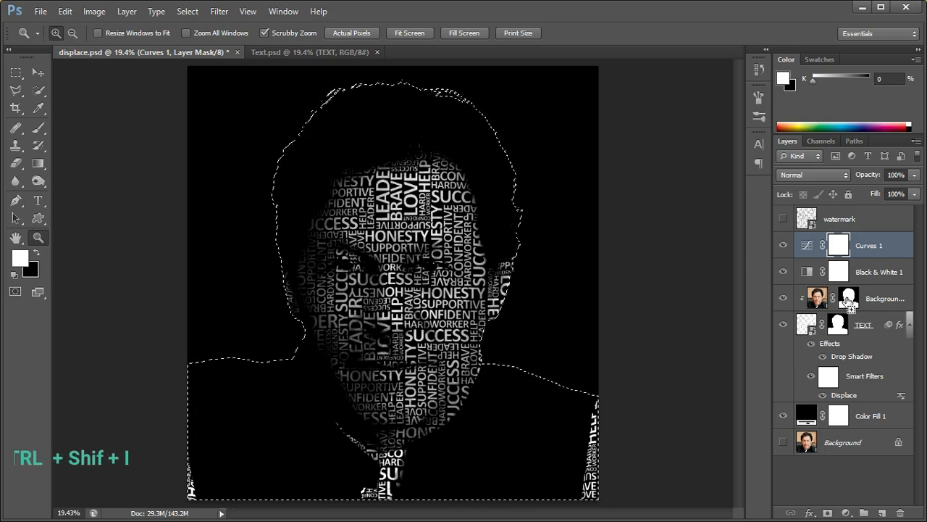
key(ctrl+shift+i)
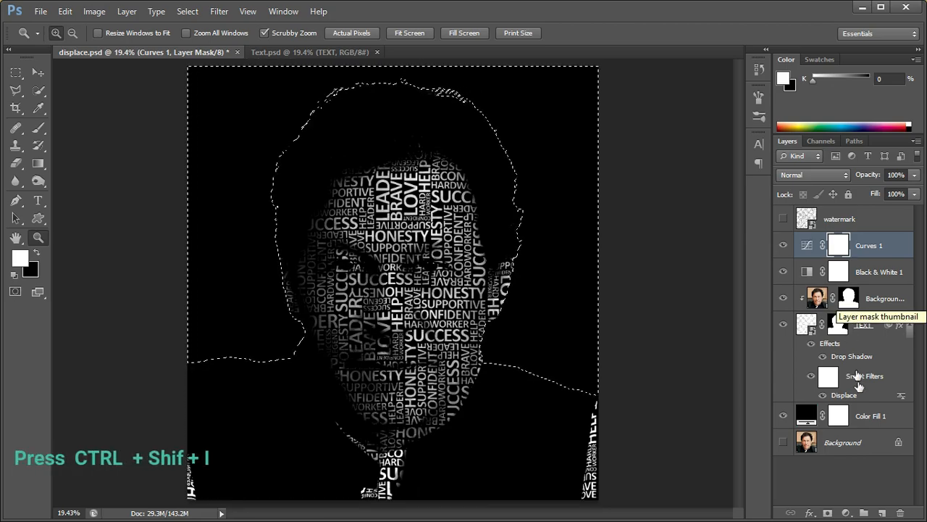
click(881, 512)
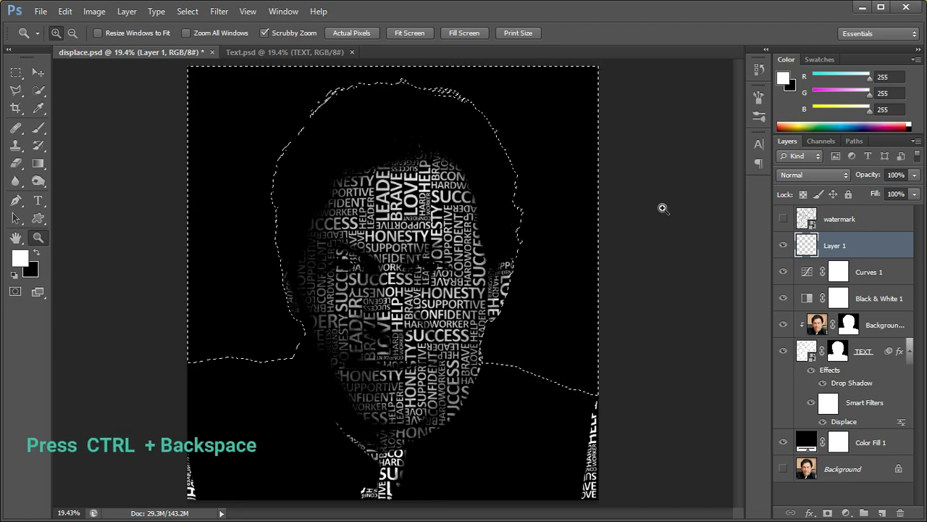
key(ctrl+BackSpace)
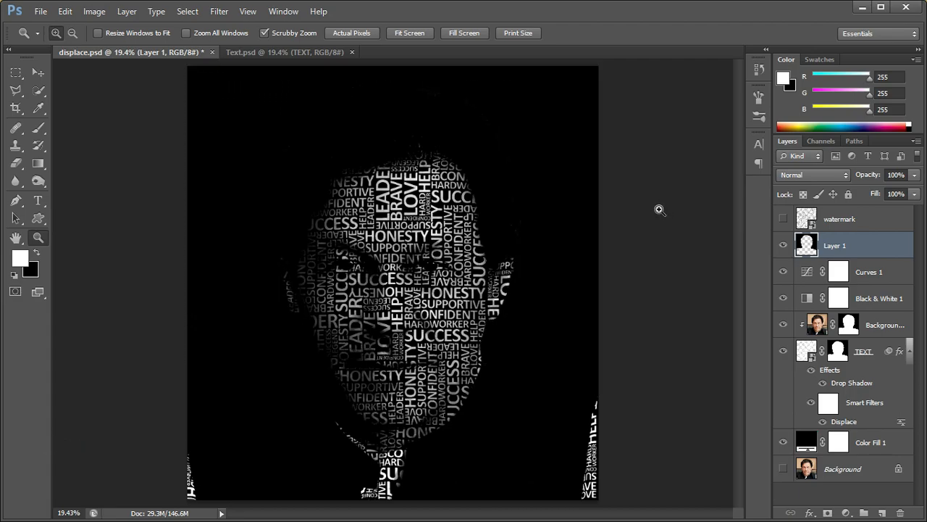
Show the watermark layer and clip it to the black background layer directly beneath it
key(v)
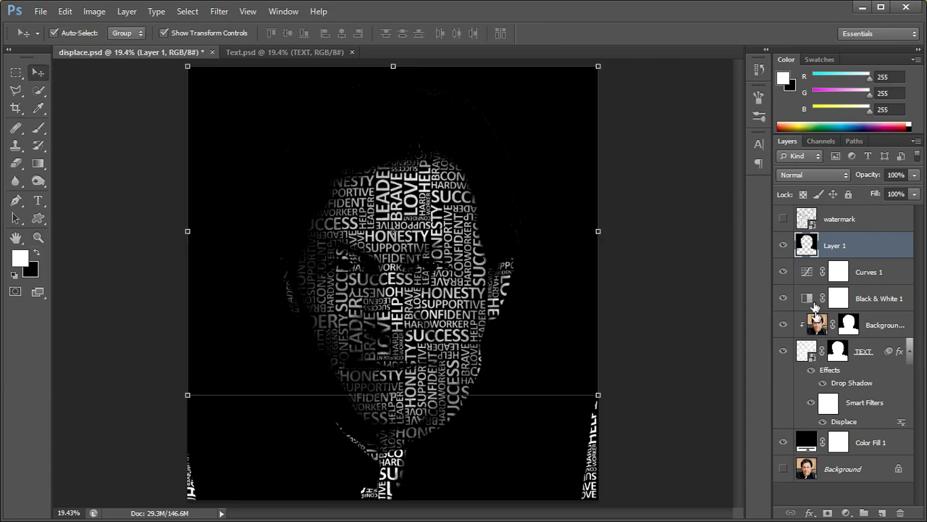
click(842, 219)
click(783, 219)
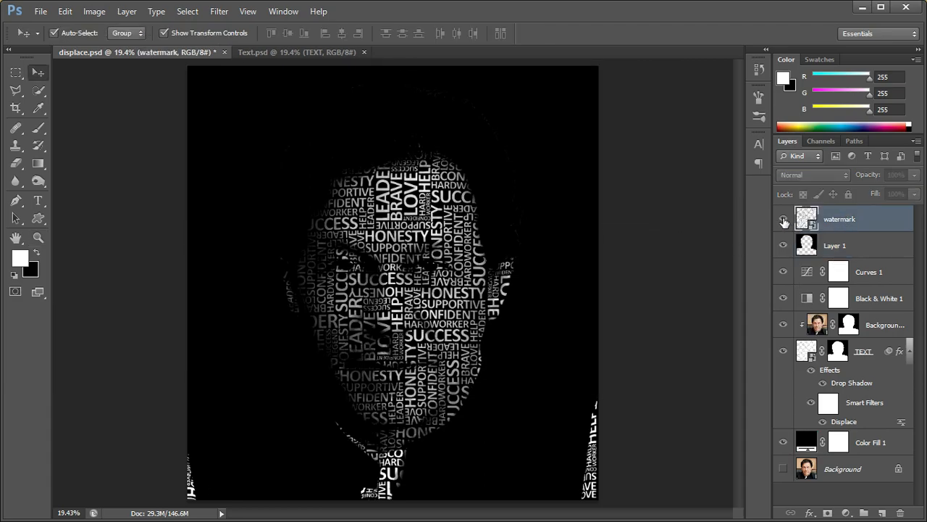
right_click(847, 220)
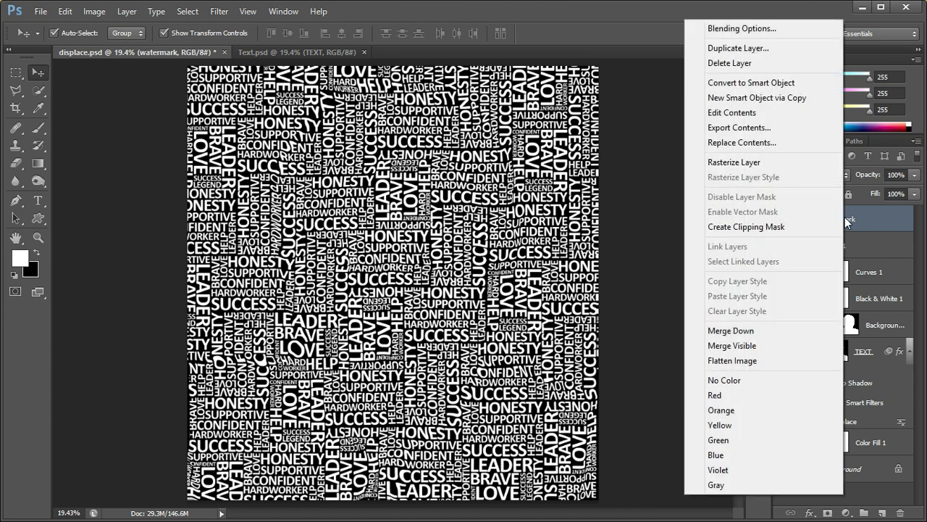
click(757, 227)
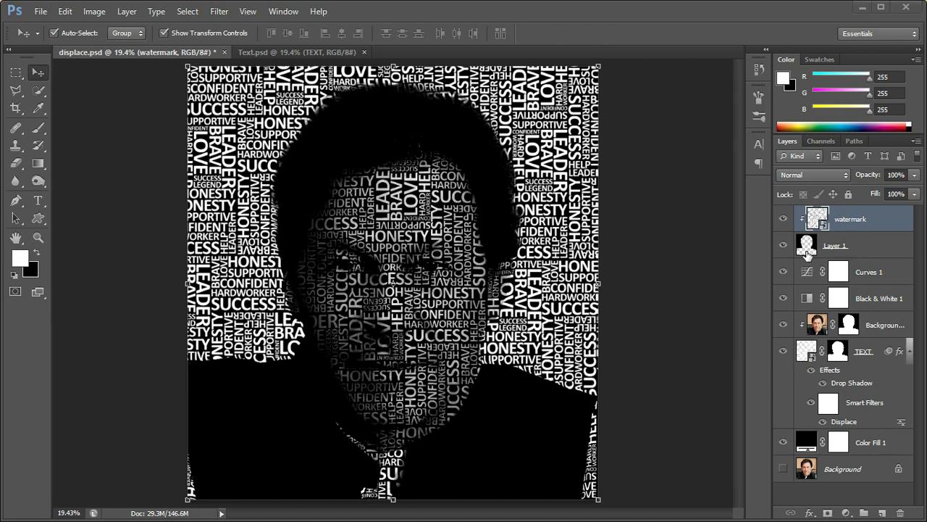
Set the watermark layer's opacity to 10%
click(914, 174)
mouse_move(872, 187)
mouse_down()
mouse_move(846, 192)
mouse_move(855, 192)
mouse_up()
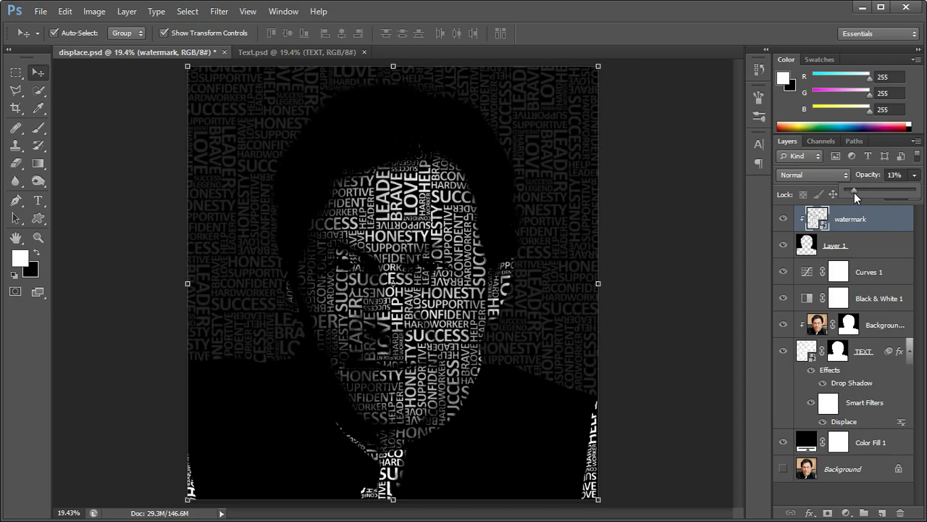
drag(906, 172, 872, 177)
text(10)
key(Return)
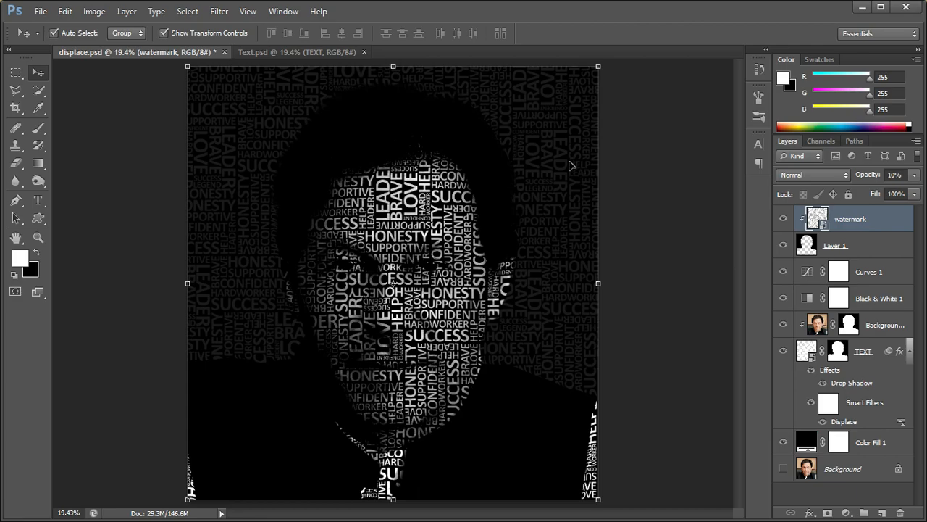
Review the finished typographic portrait in full-screen view without the interface
key(f)
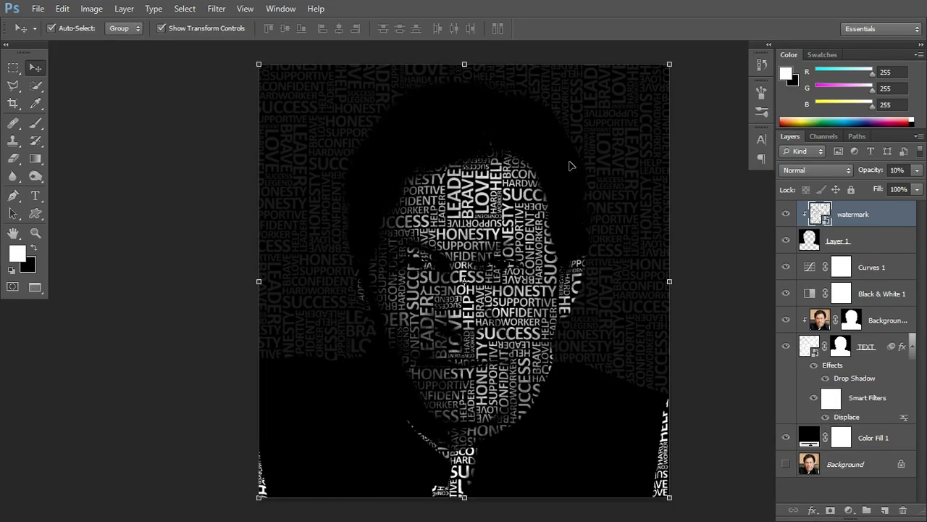
key(f)
scroll(569, 162, up, 1)
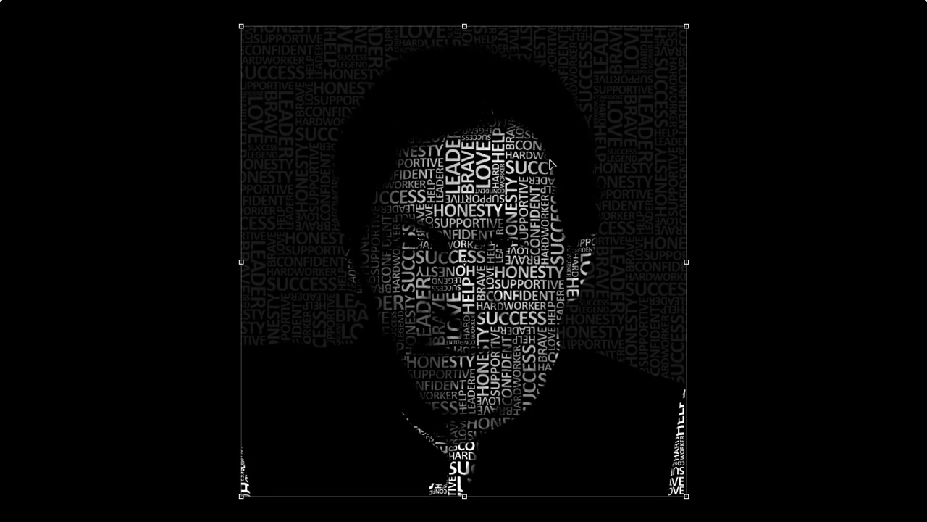
click(717, 174)
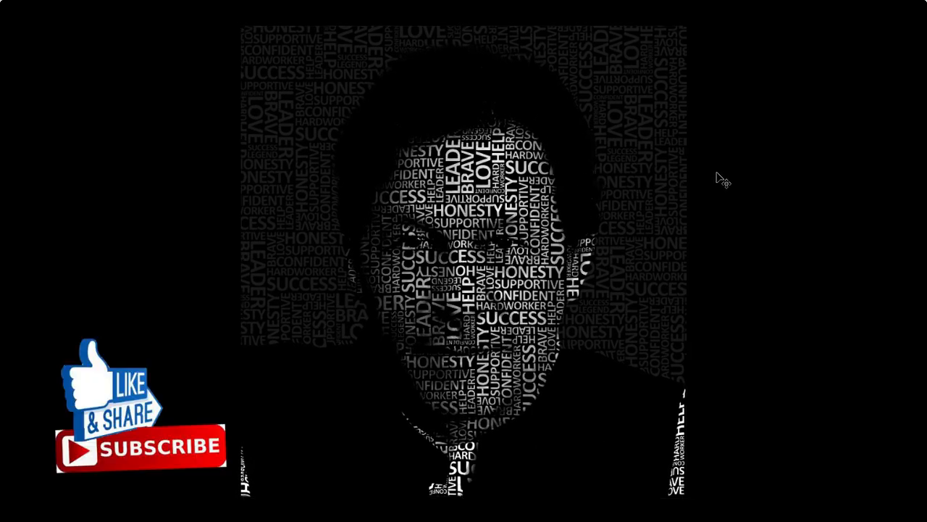